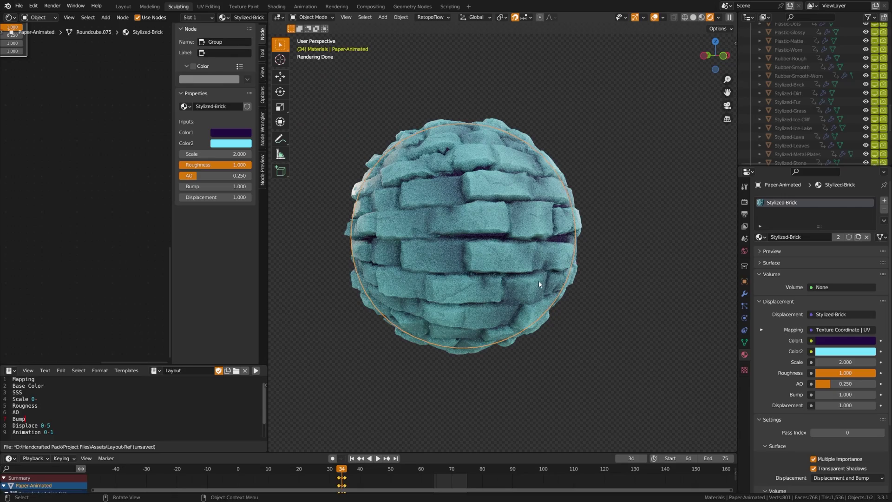
- View the displaced brick sphere through the camera
{"action": "key", "text": "KP_0"}
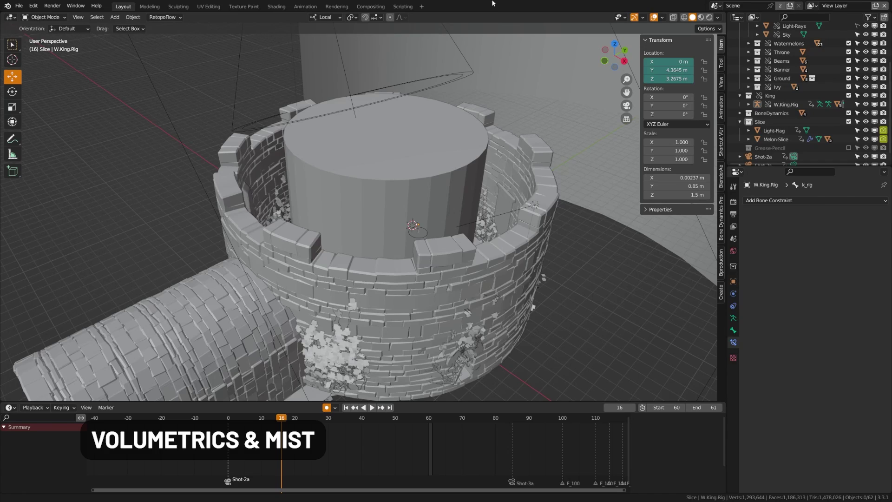
- Switch the viewport to Rendered shading and orbit to a low angle on the castle tower
{"action": "middle_click_drag", "start_coordinate": [418, 242], "coordinate": [399, 228]}
{"action": "key", "text": "z"}
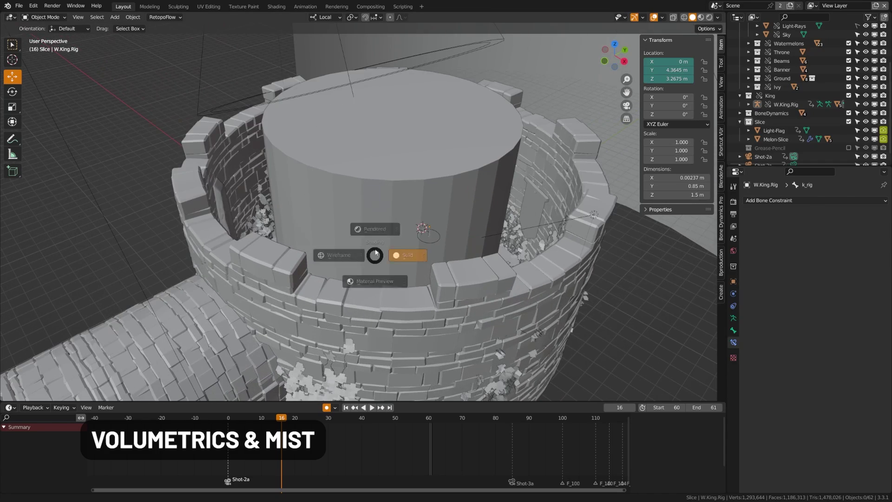
{"action": "left_click", "coordinate": [389, 229]}
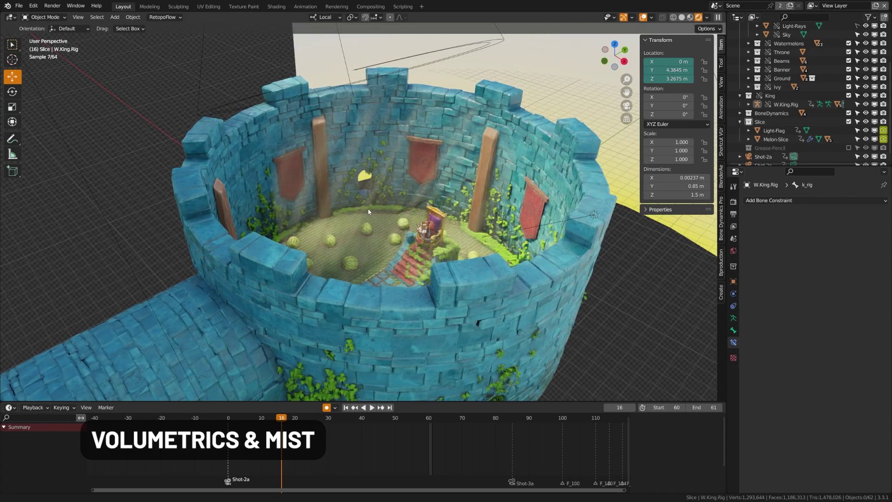
{"action": "left_click", "coordinate": [410, 231]}
{"action": "middle_click_drag", "start_coordinate": [411, 231], "coordinate": [410, 154]}
{"action": "scroll", "coordinate": [808, 75], "scroll_direction": "up", "scroll_amount": 4}
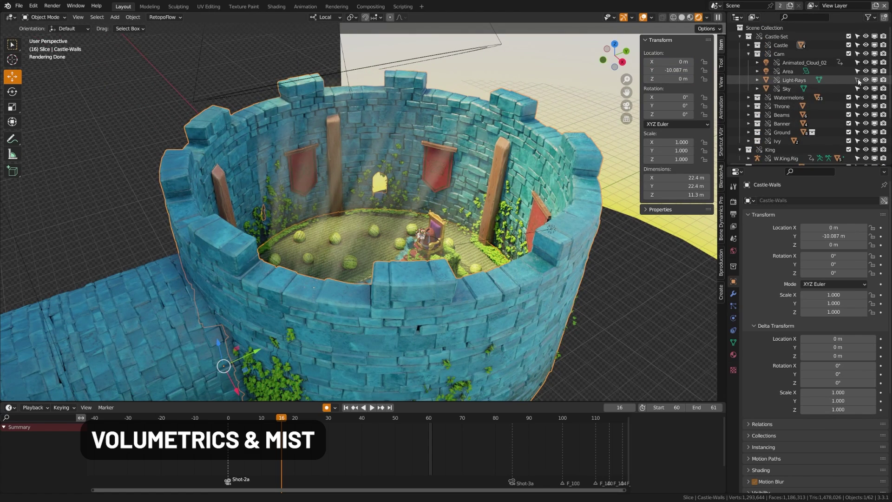
- Select the Light-Rays volume and reposition it over the tower
{"action": "left_click", "coordinate": [794, 80]}
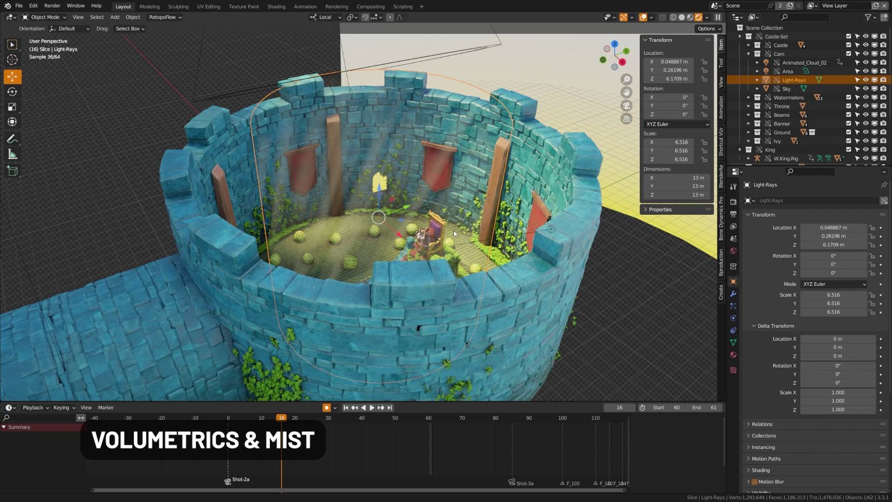
{"action": "key", "text": "g"}
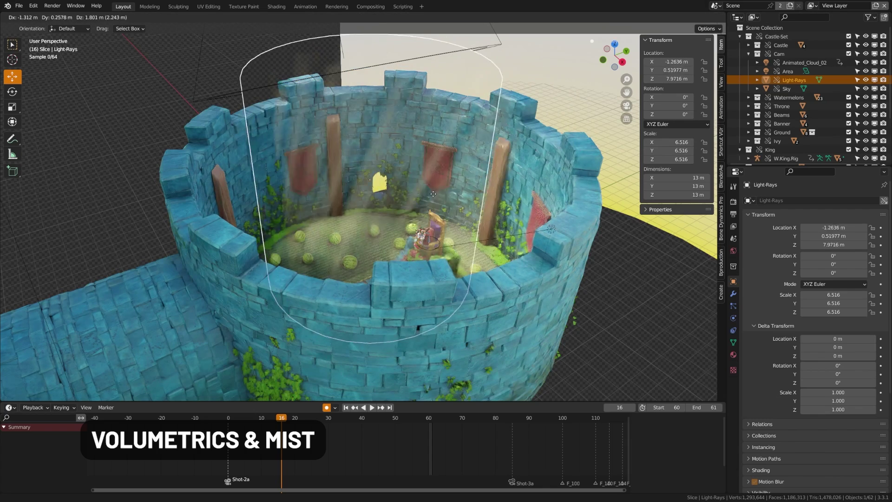
{"action": "left_click", "coordinate": [443, 227]}
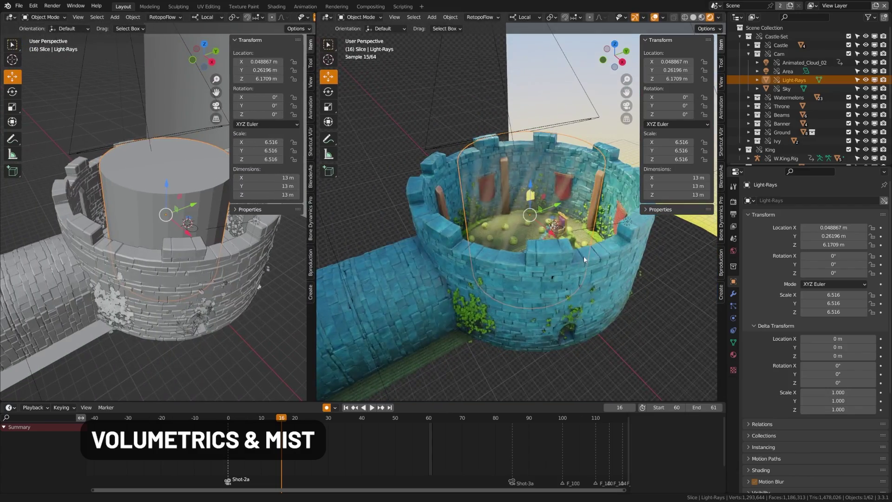
{"action": "middle_click_drag", "start_coordinate": [495, 271], "coordinate": [470, 311]}
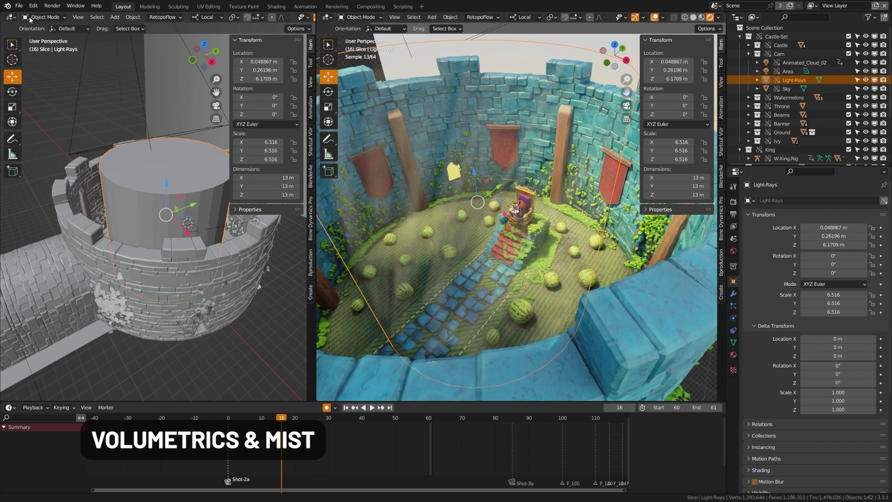
- Show the Light Rays material nodes in a maximized Shader Editor
{"action": "left_click", "coordinate": [11, 17]}
{"action": "left_click", "coordinate": [31, 98]}
{"action": "key", "text": "ctrl+space"}
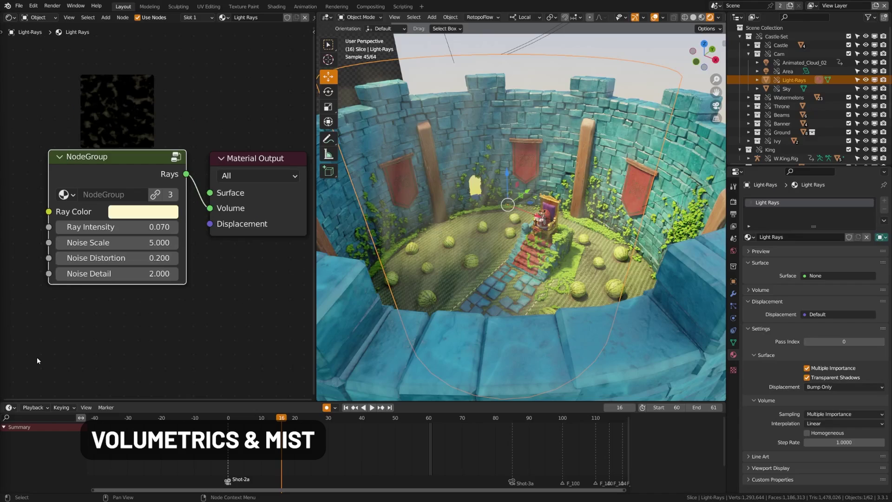
- Set the Light Rays NodeGroup's Noise Scale from 5 to 11.5 for finer rays
{"action": "left_click_drag", "start_coordinate": [145, 240], "coordinate": [172, 226]}
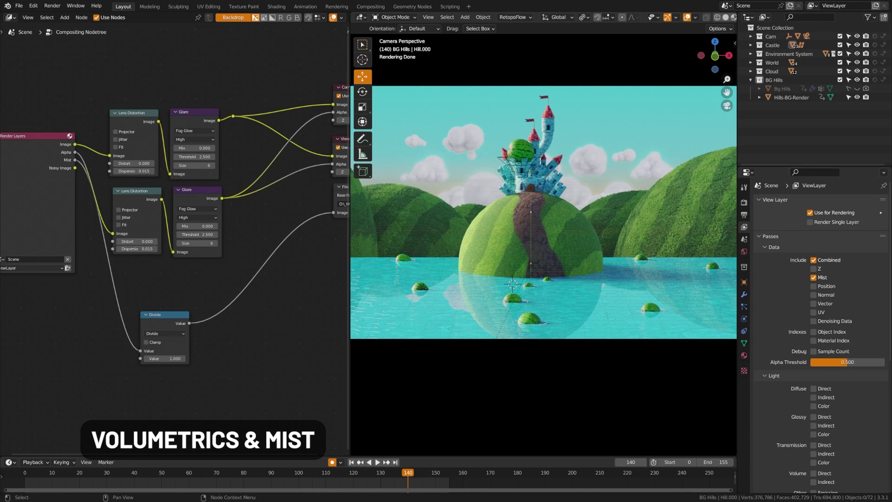
- Maximize the Compositor and preview the Divide node's mist output on the backdrop
{"action": "key", "text": "ctrl+space"}
{"action": "middle_click_drag", "start_coordinate": [287, 349], "coordinate": [15, 255]}
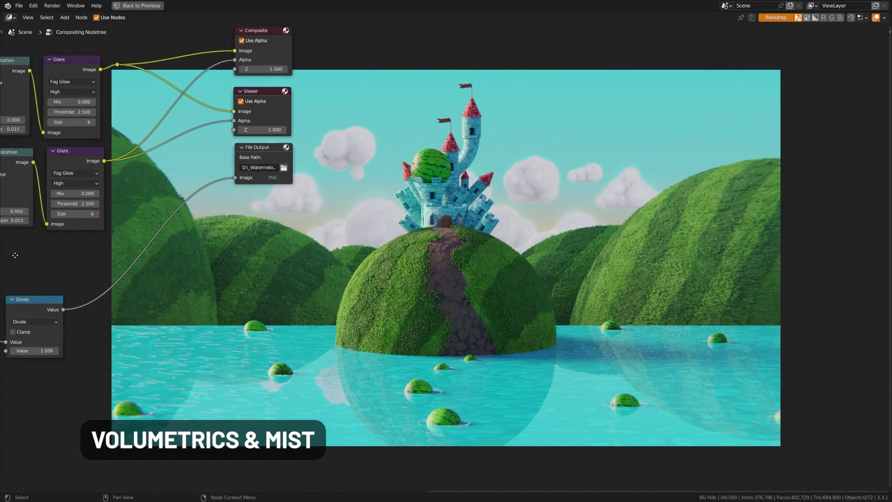
{"action": "left_click", "coordinate": [39, 308], "text": "ctrl+shift"}
{"action": "middle_click_drag", "start_coordinate": [317, 336], "coordinate": [309, 331]}
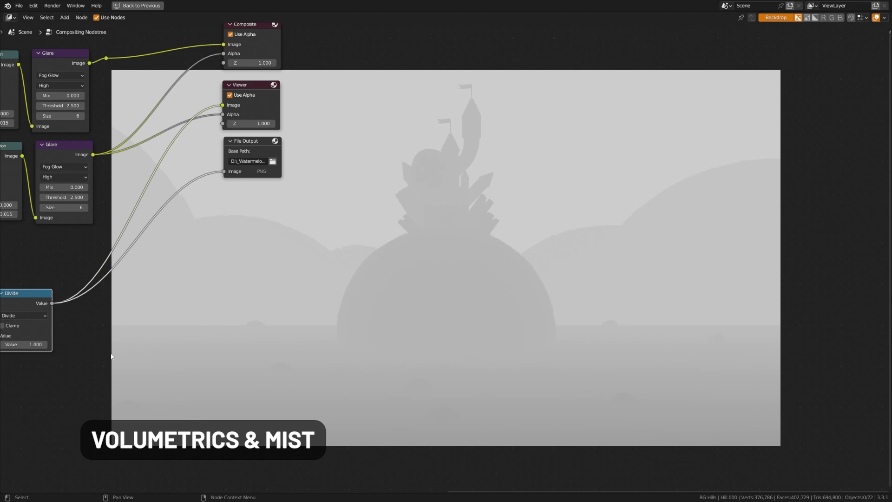
{"action": "middle_click_drag", "start_coordinate": [91, 286], "coordinate": [375, 293]}
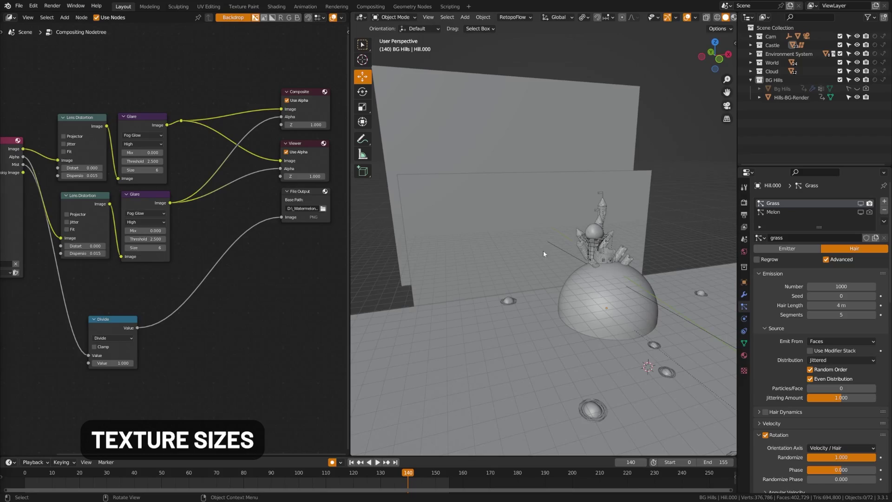
- Render the viewport and swap the Hills-BG-Render planes for the Bg Hills collection
{"action": "mouse_move", "coordinate": [543, 254]}
{"action": "middle_mouse_down"}
{"action": "mouse_move", "coordinate": [662, 242]}
{"action": "mouse_move", "coordinate": [591, 325]}
{"action": "middle_mouse_up"}
{"action": "key", "text": "z"}
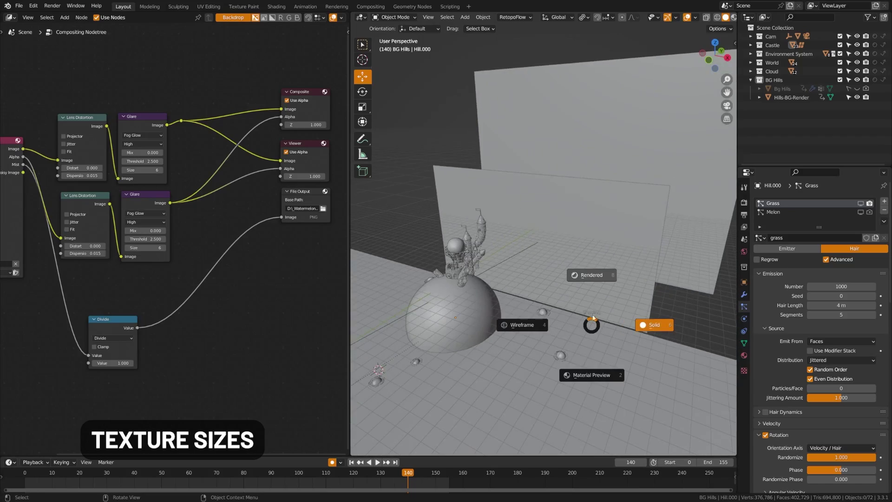
{"action": "left_click", "coordinate": [611, 278]}
{"action": "mouse_move", "coordinate": [563, 294]}
{"action": "middle_mouse_down"}
{"action": "mouse_move", "coordinate": [628, 335]}
{"action": "mouse_move", "coordinate": [553, 325]}
{"action": "mouse_move", "coordinate": [604, 322]}
{"action": "mouse_move", "coordinate": [577, 265]}
{"action": "mouse_move", "coordinate": [522, 282]}
{"action": "mouse_move", "coordinate": [570, 278]}
{"action": "mouse_move", "coordinate": [547, 278]}
{"action": "middle_mouse_up"}
{"action": "left_click", "coordinate": [857, 97]}
{"action": "left_click", "coordinate": [858, 88]}
{"action": "scroll", "coordinate": [548, 278], "scroll_direction": "up", "scroll_amount": 3}
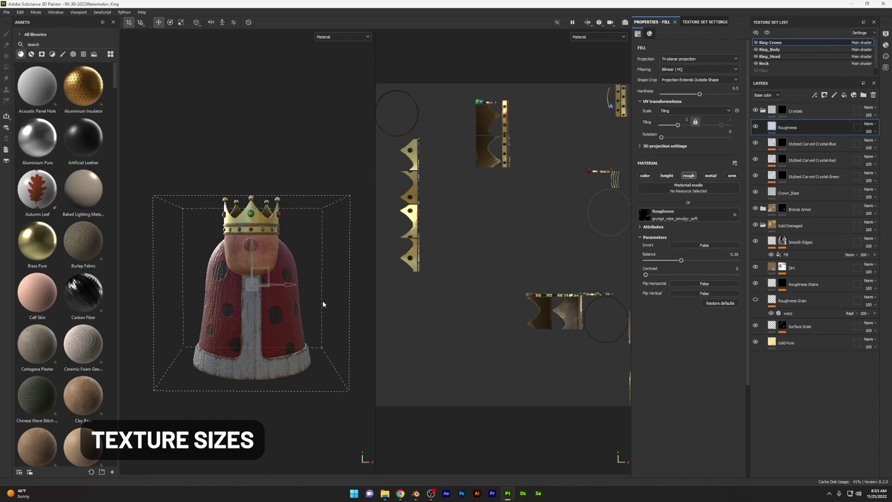
- In texture export settings, override the Neck texture set's size to 1024x1024
{"action": "left_click_drag", "start_coordinate": [310, 254], "coordinate": [311, 254], "text": "alt"}
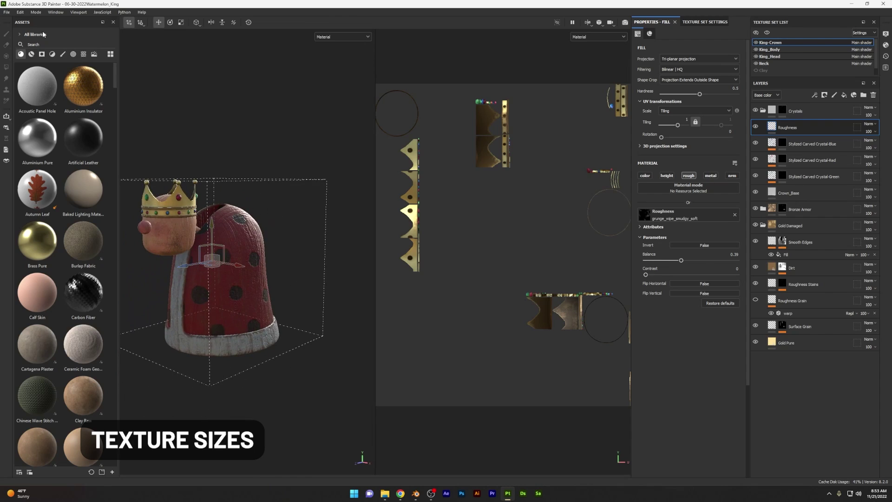
{"action": "left_click", "coordinate": [9, 13]}
{"action": "left_click", "coordinate": [33, 104]}
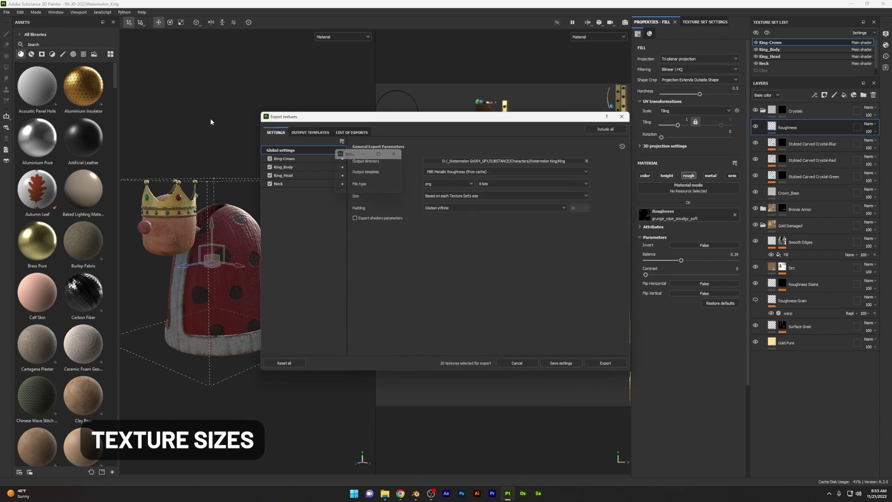
{"action": "left_click", "coordinate": [281, 158]}
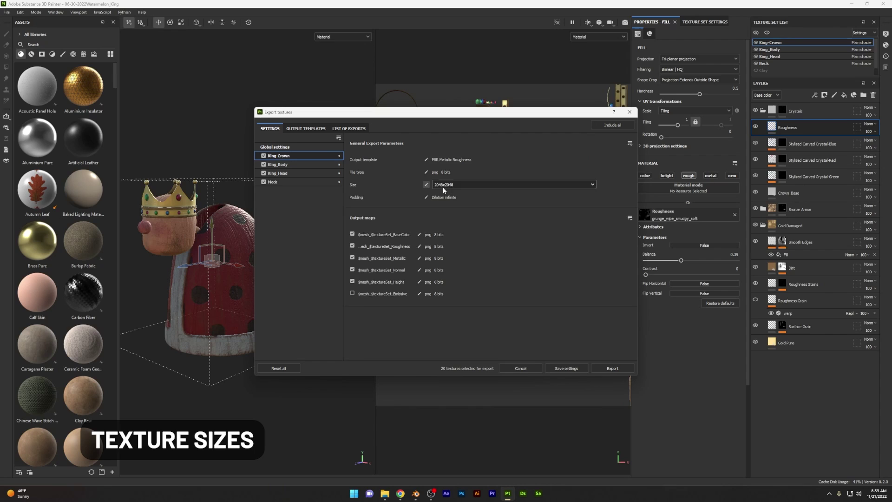
{"action": "left_click", "coordinate": [314, 164]}
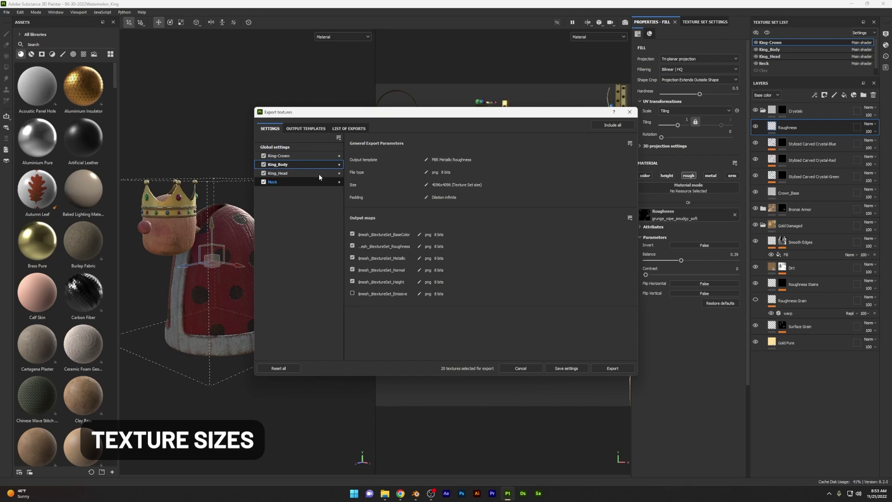
{"action": "left_click", "coordinate": [305, 181]}
{"action": "left_click", "coordinate": [426, 184]}
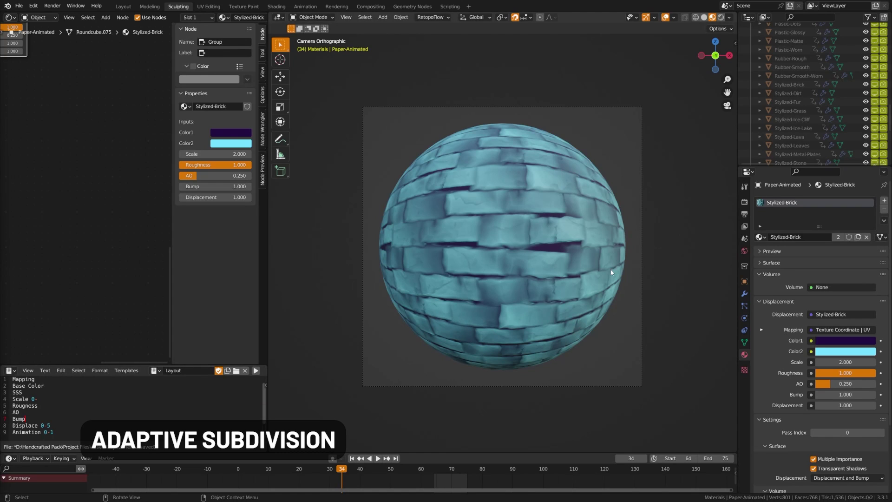
- Render the viewport, select the brick sphere and return to the camera view
{"action": "key", "text": "z"}
{"action": "left_click", "coordinate": [577, 279]}
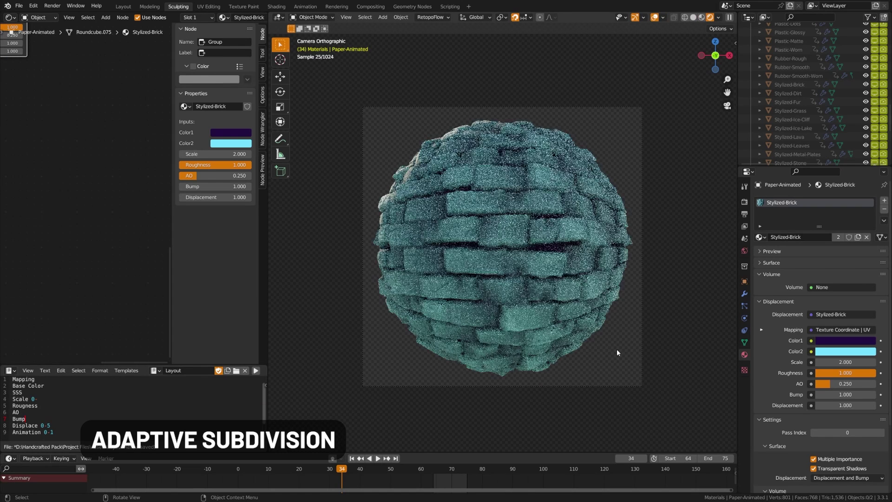
{"action": "middle_click_drag", "start_coordinate": [562, 318], "coordinate": [501, 292]}
{"action": "left_click", "coordinate": [538, 281]}
{"action": "key", "text": "KP_0"}
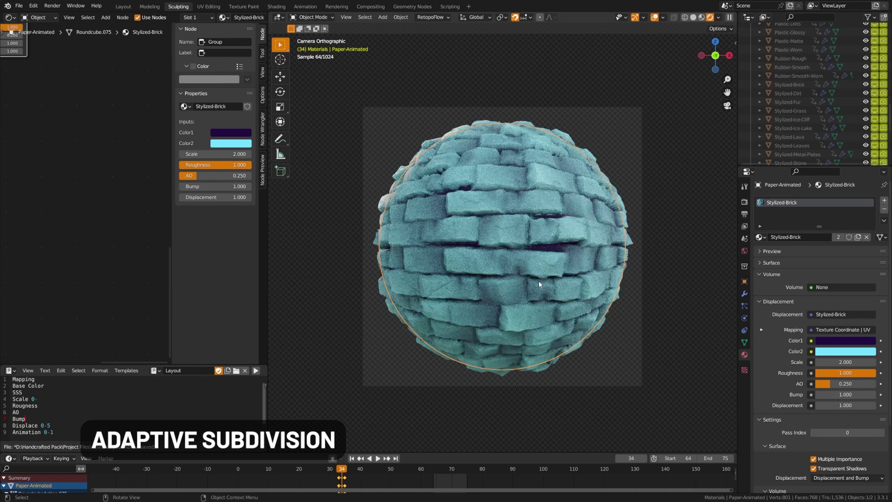
- Toggle the Subdivision modifier's Adaptive Subdivision off and on, leaving it enabled
{"action": "left_click", "coordinate": [744, 293]}
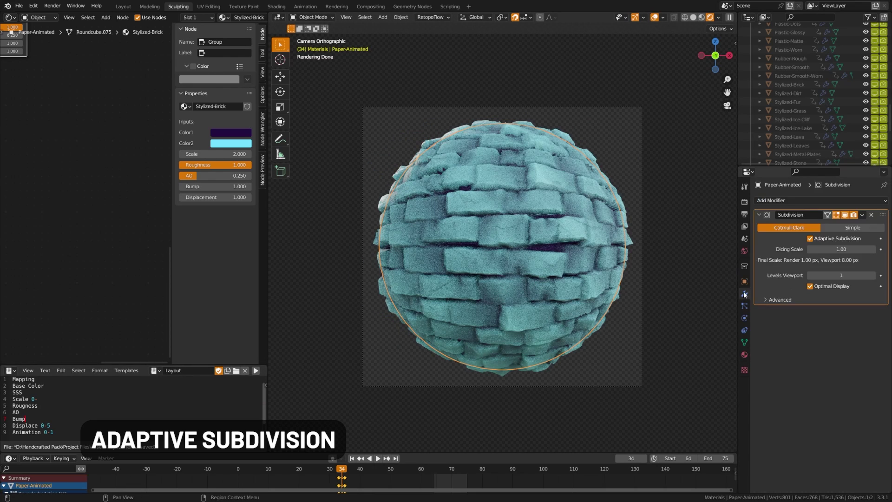
{"action": "left_click", "coordinate": [810, 239]}
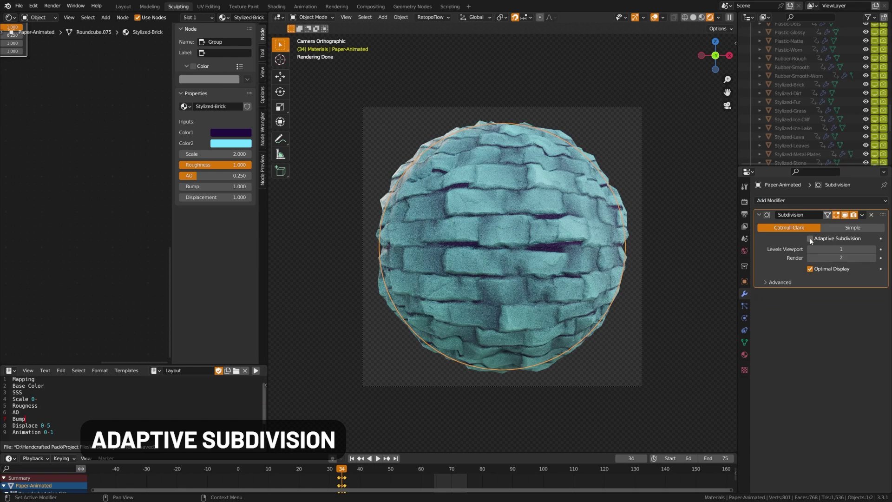
{"action": "left_click", "coordinate": [810, 239]}
{"action": "key", "text": "alt+a"}
{"action": "left_click", "coordinate": [810, 239]}
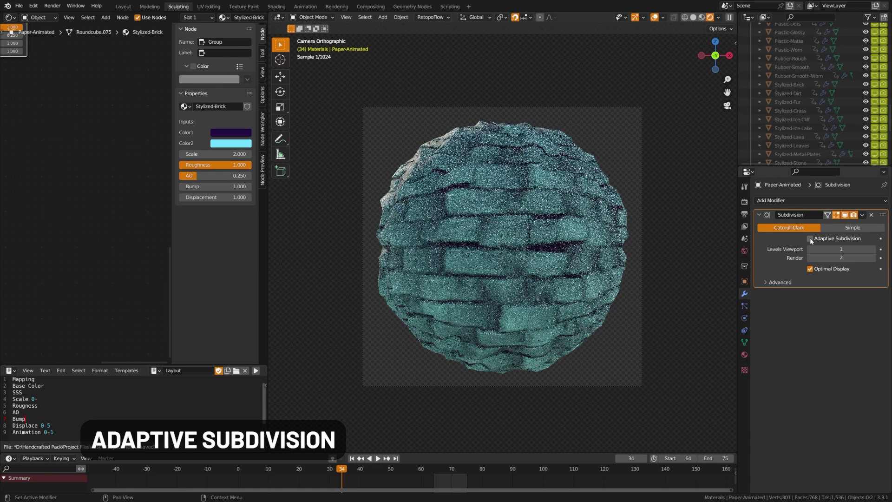
{"action": "left_click", "coordinate": [809, 238]}
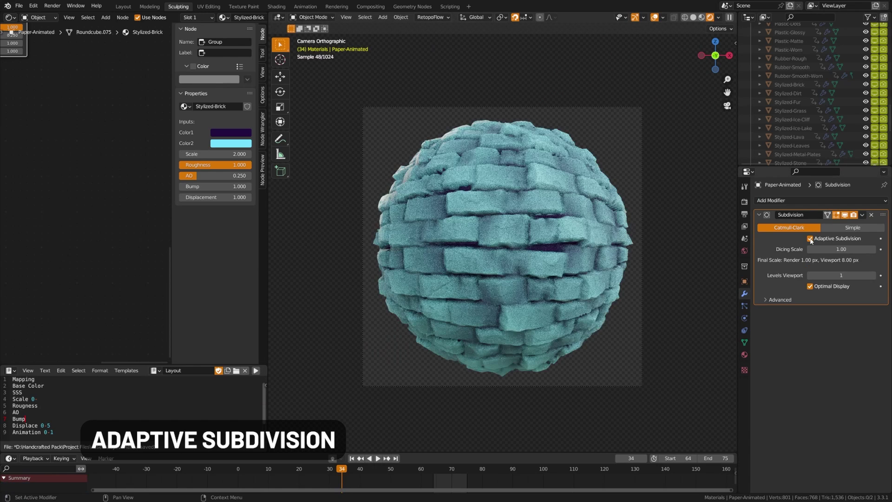
- Keep the Cycles feature set on Experimental in the render settings
{"action": "left_click", "coordinate": [744, 203]}
{"action": "left_click", "coordinate": [832, 222]}
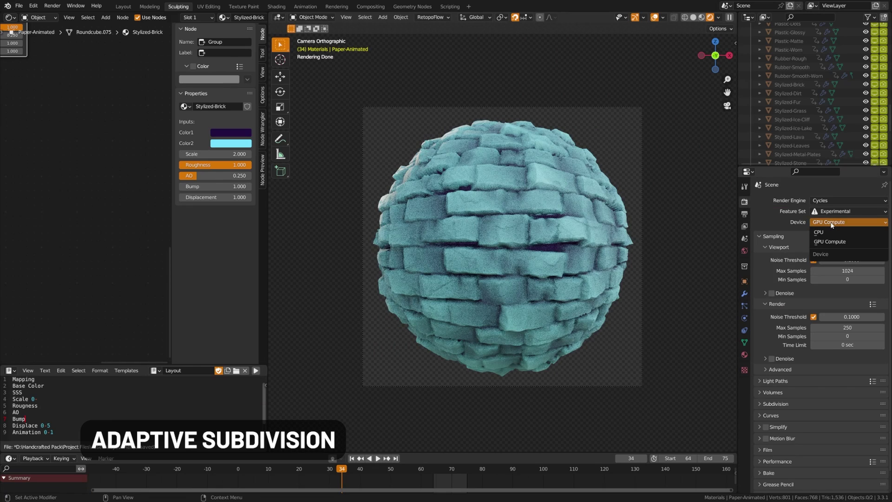
{"action": "left_click", "coordinate": [832, 211]}
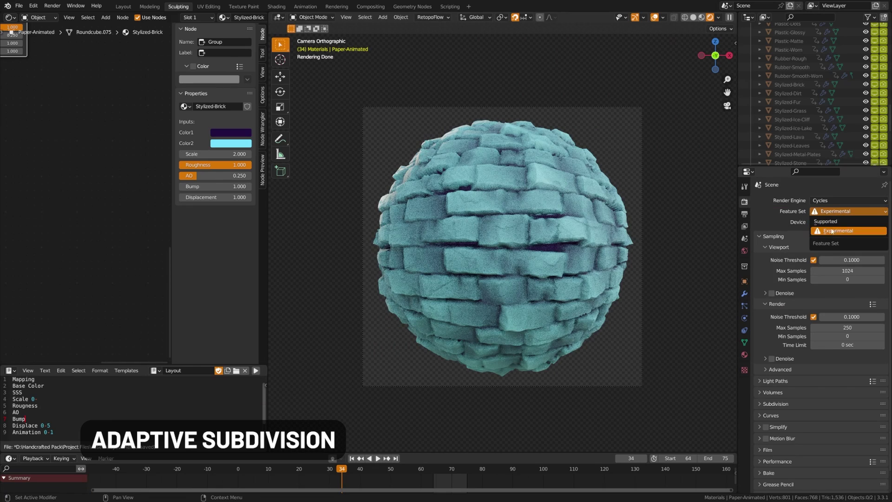
{"action": "left_click", "coordinate": [835, 231]}
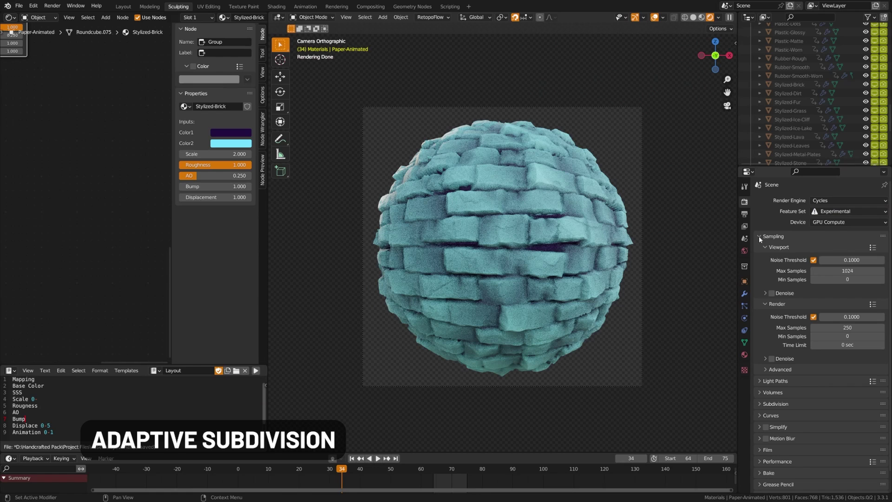
- Set the adaptive Subdivision modifier to Dicing Scale 0.25 and Levels Viewport 3
{"action": "left_click", "coordinate": [744, 294]}
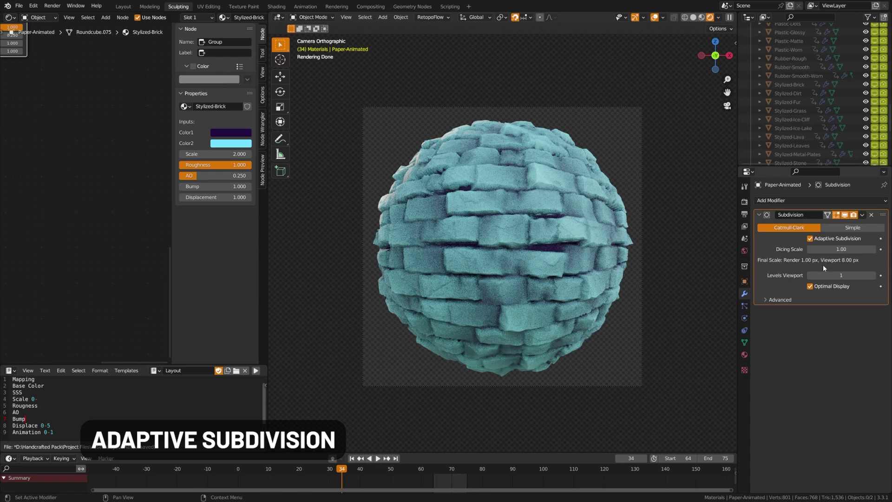
{"action": "left_click", "coordinate": [759, 214]}
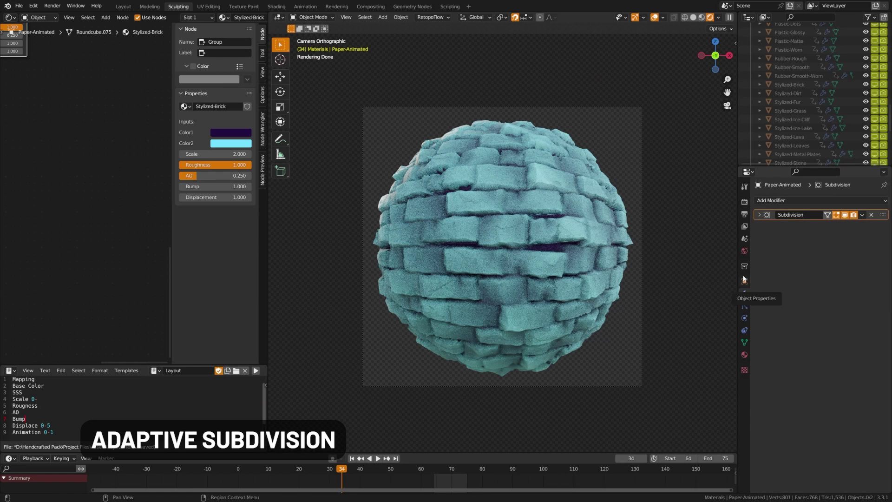
{"action": "left_click", "coordinate": [760, 215]}
{"action": "left_click", "coordinate": [810, 239]}
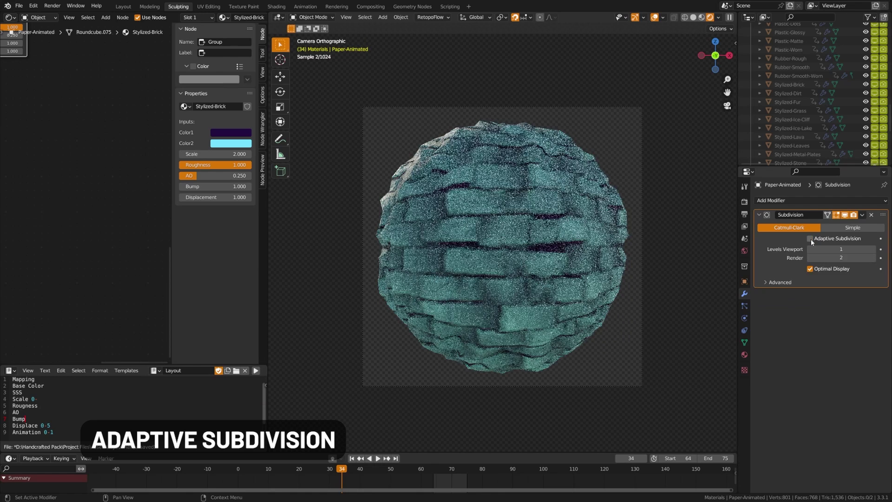
{"action": "left_click", "coordinate": [810, 239]}
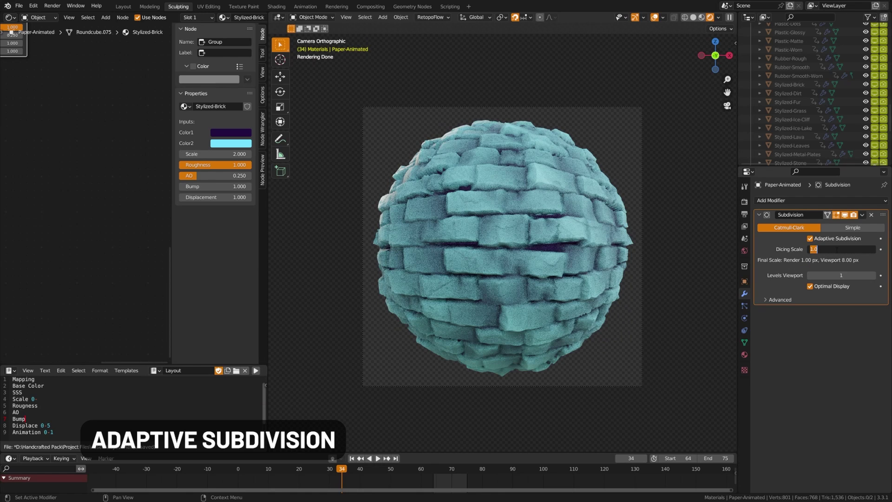
{"action": "key", "text": "Return"}
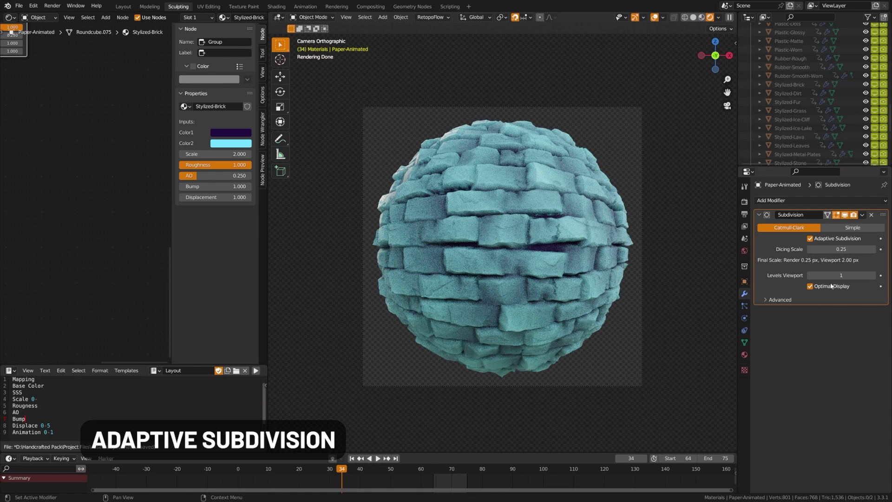
{"action": "left_click_drag", "start_coordinate": [841, 276], "coordinate": [855, 275]}
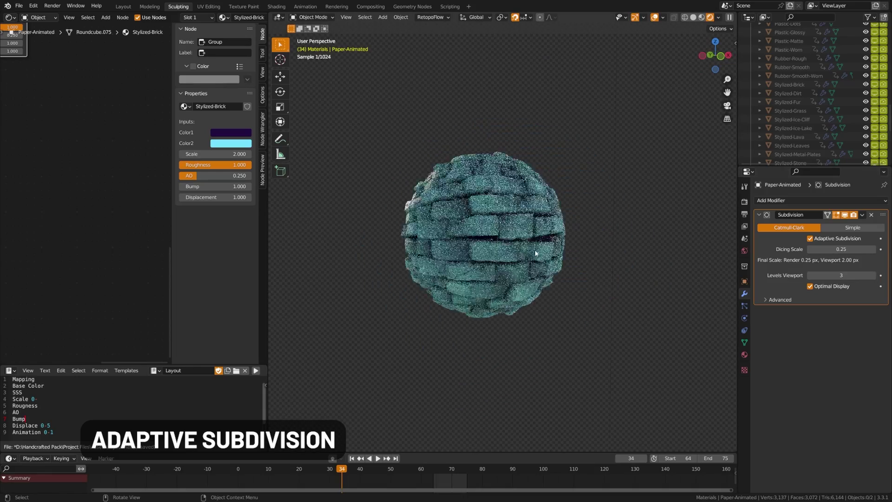
{"action": "middle_click_drag", "start_coordinate": [534, 250], "coordinate": [521, 277]}
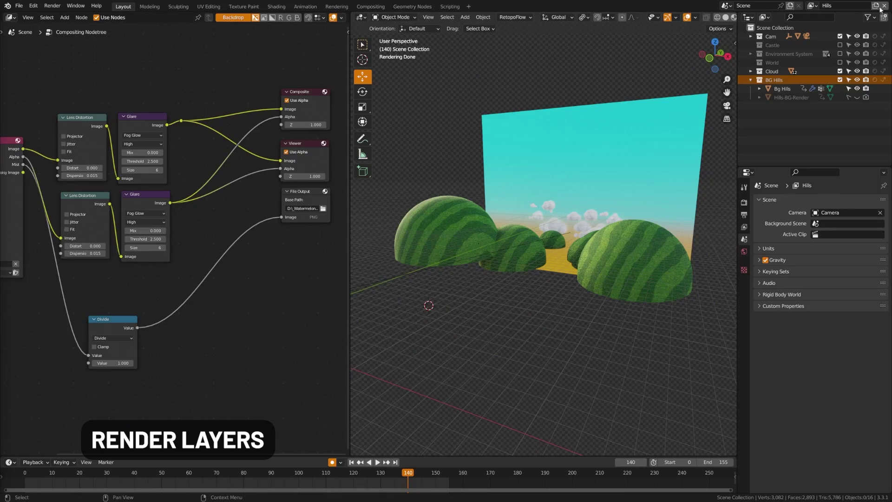
- Render the island frame with F12 to check its render time
{"action": "left_click", "coordinate": [839, 37]}
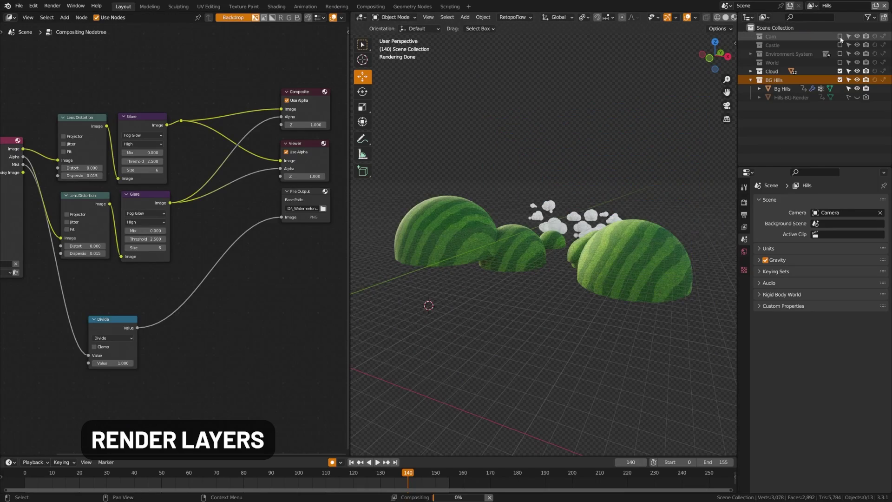
{"action": "left_click", "coordinate": [840, 36]}
{"action": "middle_click_drag", "start_coordinate": [500, 199], "coordinate": [520, 223]}
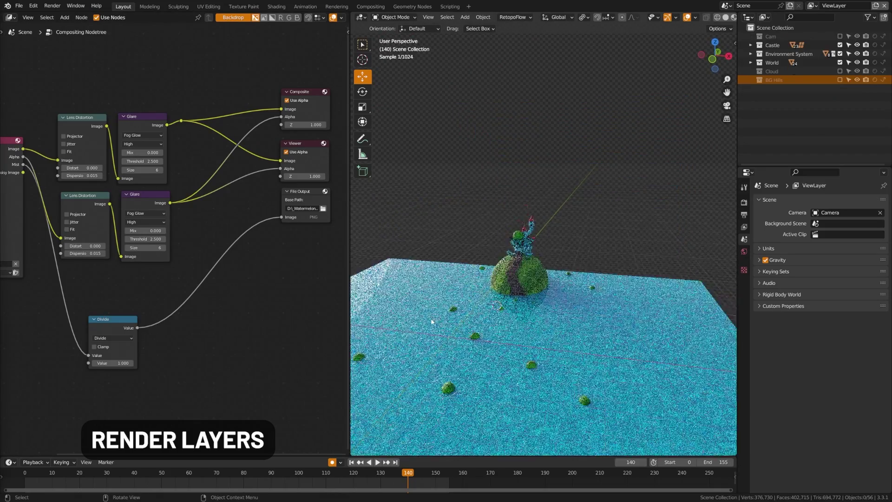
{"action": "middle_click_drag", "start_coordinate": [469, 283], "coordinate": [446, 353]}
{"action": "scroll", "coordinate": [480, 334], "scroll_direction": "up", "scroll_amount": 5}
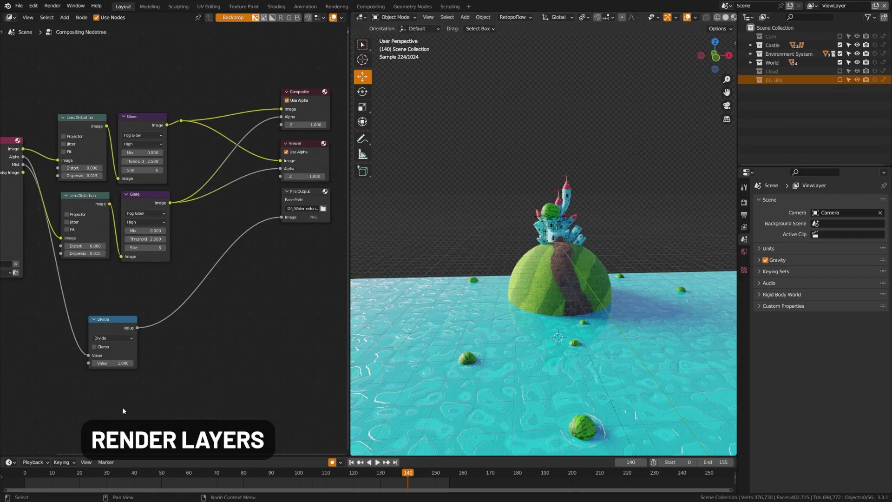
{"action": "key", "text": "F12"}
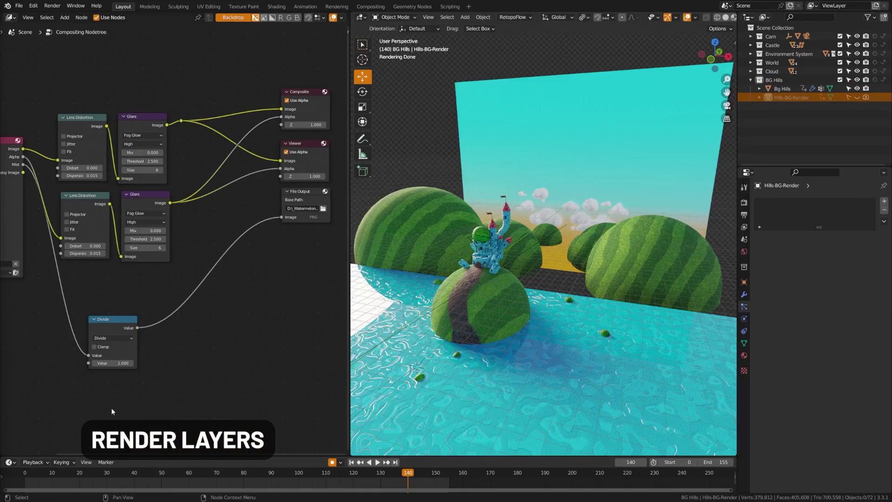
- Try the BG Hills collection as a holdout, then restore the watermelon hills
{"action": "middle_click_drag", "start_coordinate": [409, 260], "coordinate": [534, 287]}
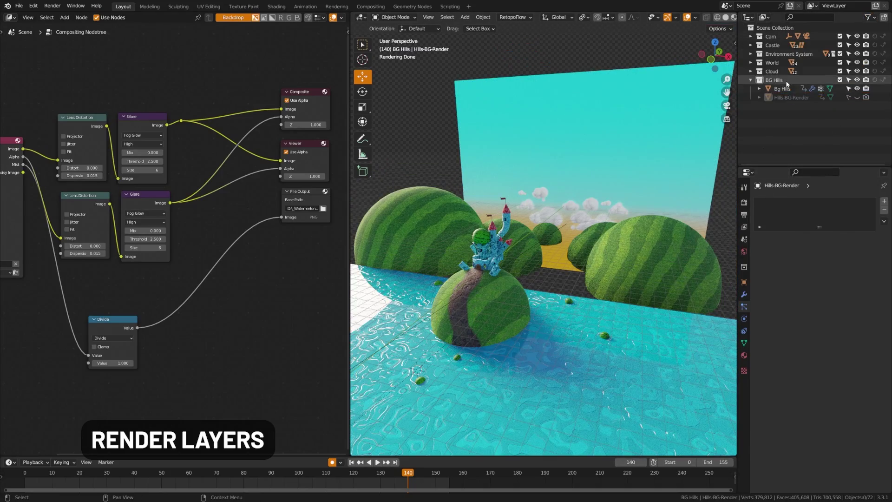
{"action": "left_click", "coordinate": [875, 81]}
{"action": "middle_click_drag", "start_coordinate": [604, 234], "coordinate": [637, 231]}
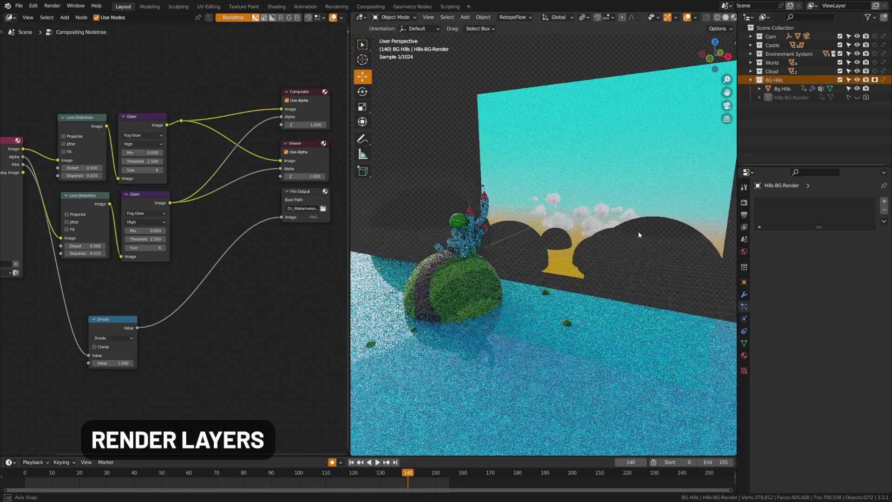
{"action": "left_click", "coordinate": [882, 81]}
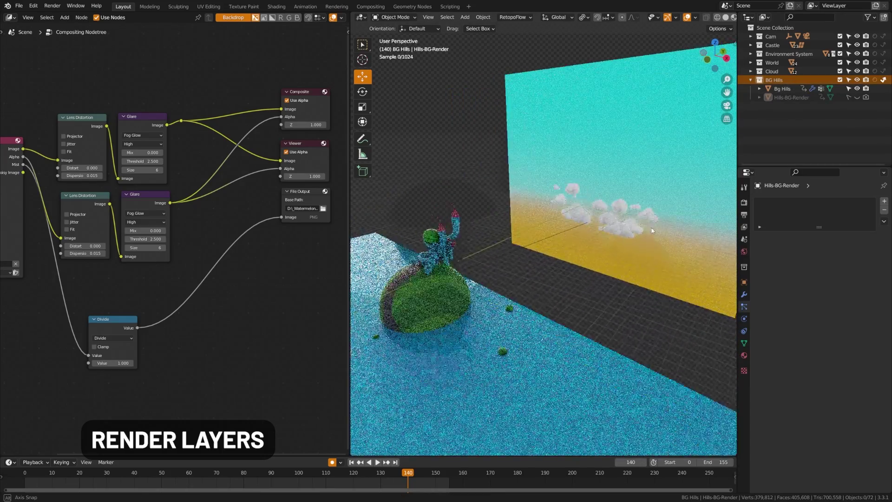
{"action": "left_click", "coordinate": [882, 81]}
- Create a new Hills view layer excluding Cloud, World, Environment, Castle and Cam
{"action": "left_click", "coordinate": [812, 6]}
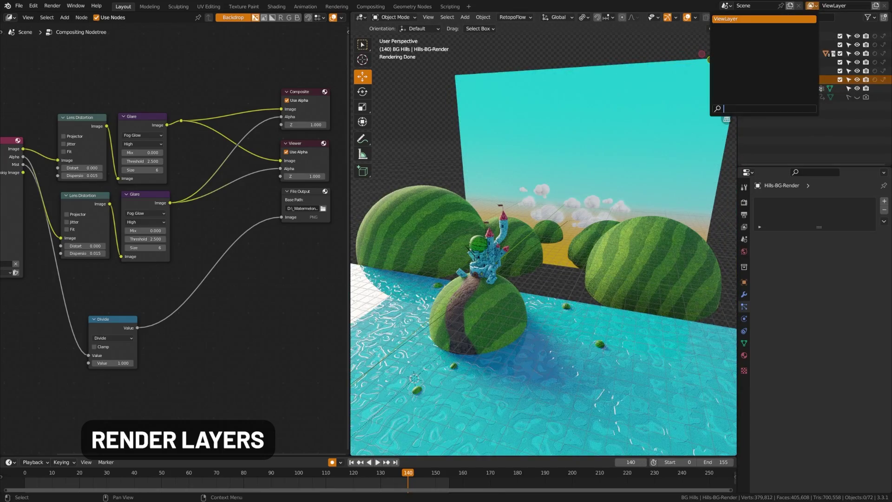
{"action": "left_click", "coordinate": [875, 6]}
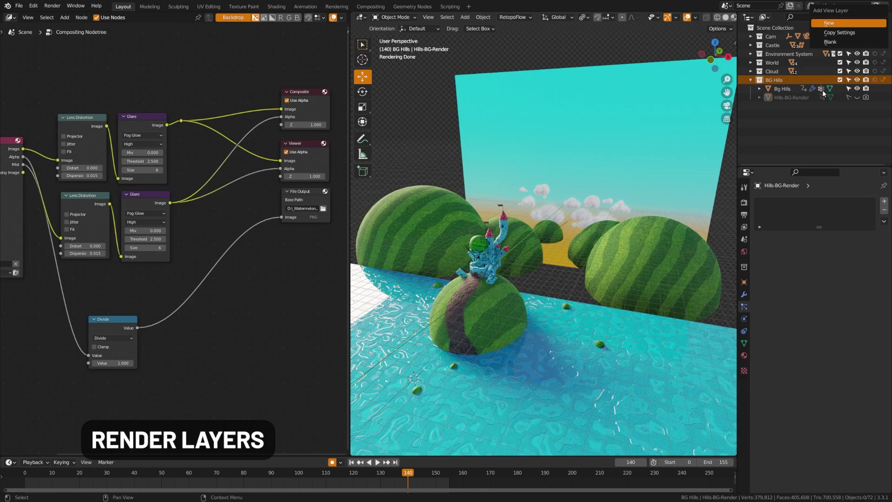
{"action": "left_click", "coordinate": [829, 23]}
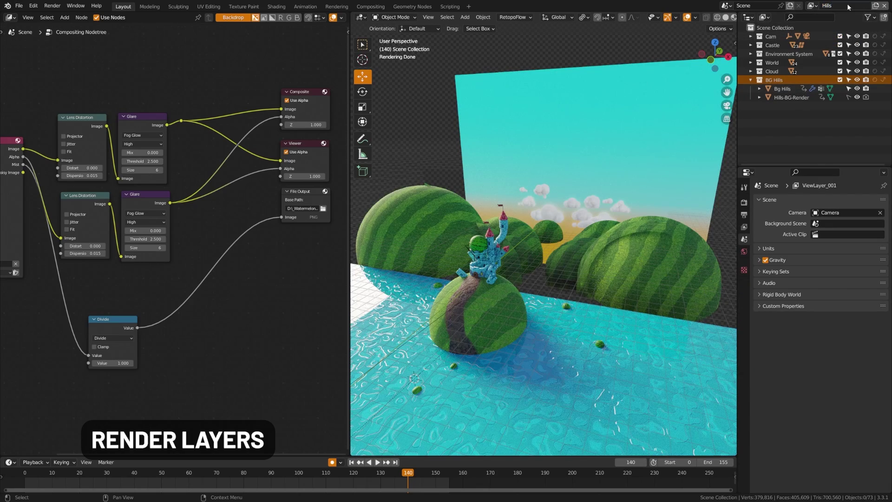
{"action": "left_click", "coordinate": [750, 80]}
{"action": "left_click_drag", "start_coordinate": [839, 71], "coordinate": [840, 36]}
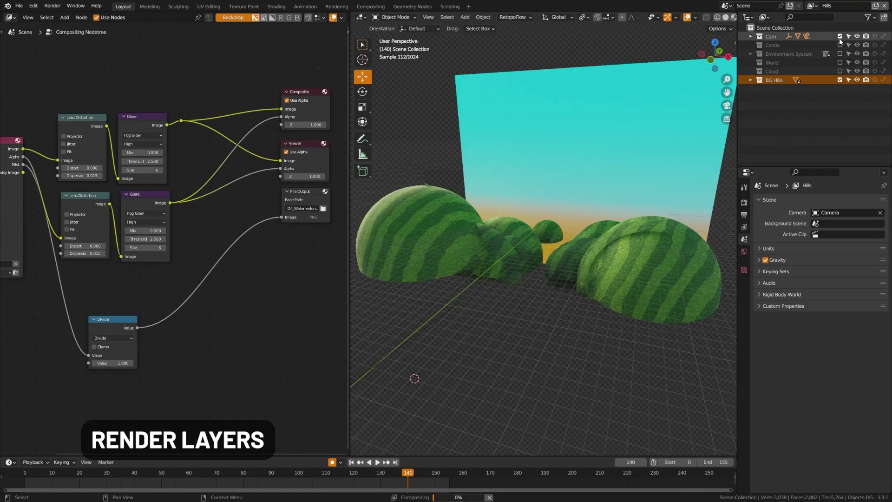
- Hide Hills-BG-Render inside BG Hills so only the striped grass hills remain
{"action": "middle_click_drag", "start_coordinate": [524, 242], "coordinate": [569, 217]}
{"action": "left_click", "coordinate": [750, 80]}
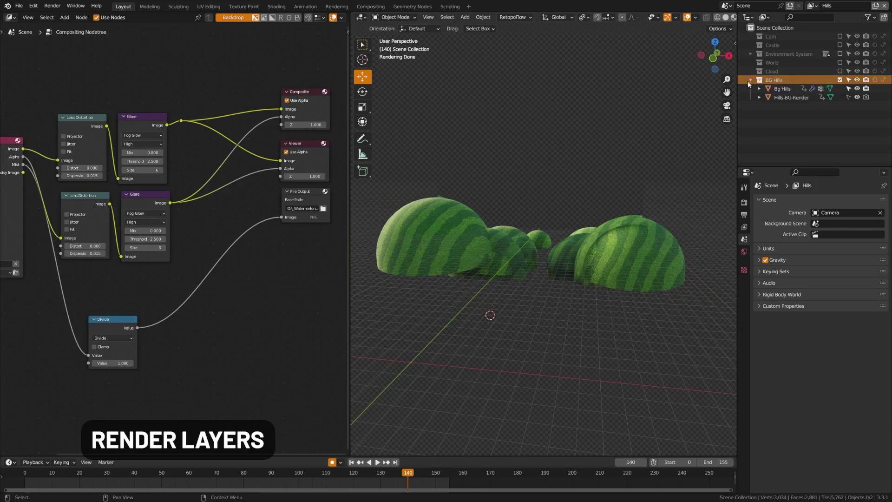
{"action": "left_click", "coordinate": [856, 97]}
{"action": "middle_click_drag", "start_coordinate": [461, 242], "coordinate": [618, 230]}
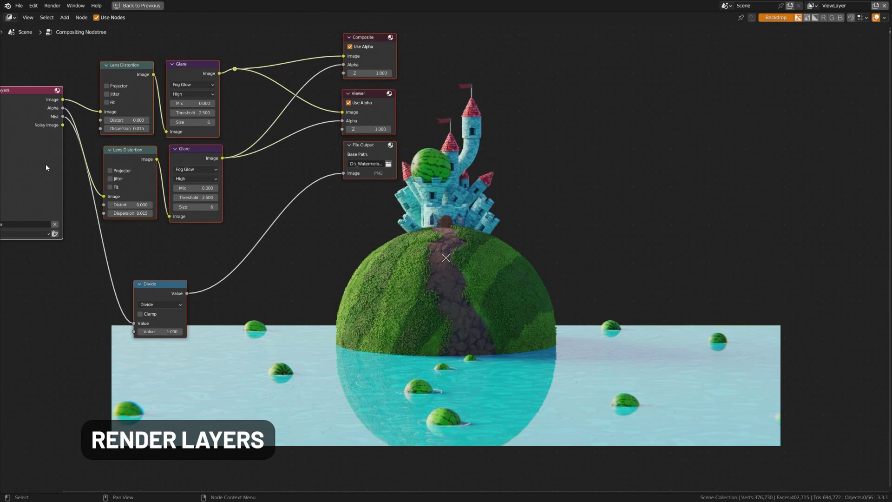
- Duplicate the Render Layers node and set the copy to the Hills view layer
{"action": "key", "text": "shift+d"}
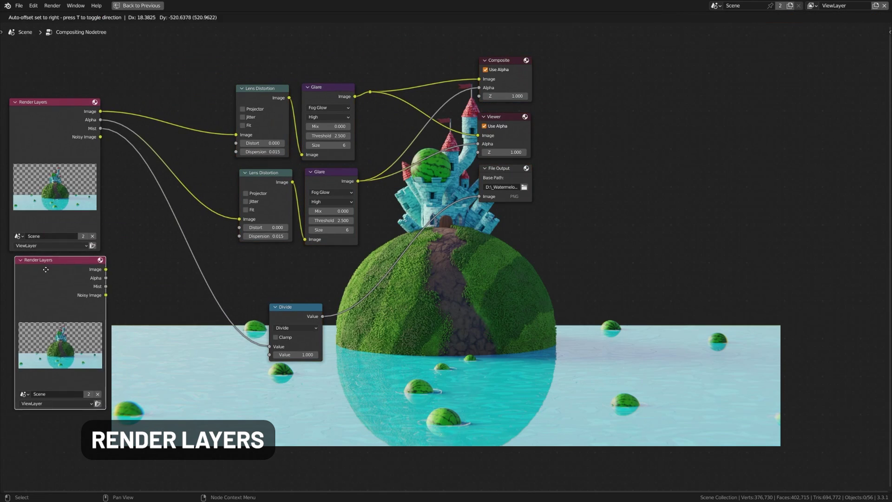
{"action": "left_click", "coordinate": [46, 269]}
{"action": "left_click", "coordinate": [74, 402]}
{"action": "left_click", "coordinate": [60, 411]}
{"action": "left_click_drag", "start_coordinate": [69, 263], "coordinate": [60, 267]}
- Add a Mix node on the image link and drive its Fac with the island Alpha
{"action": "key", "text": "shift+a"}
{"action": "type", "text": "mix"}
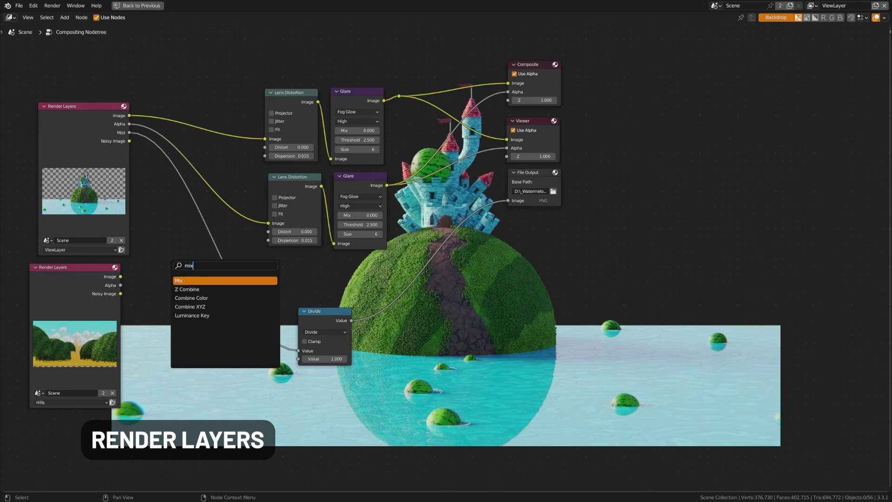
{"action": "key", "text": "Return"}
{"action": "left_click", "coordinate": [207, 122]}
{"action": "left_click_drag", "start_coordinate": [121, 276], "coordinate": [193, 133]}
{"action": "left_click", "coordinate": [205, 99]}
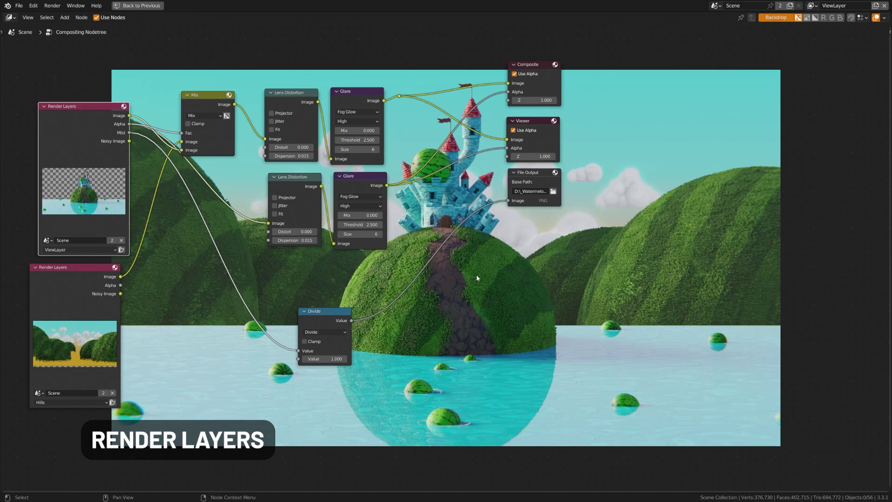
{"action": "middle_click_drag", "start_coordinate": [475, 275], "coordinate": [464, 255]}
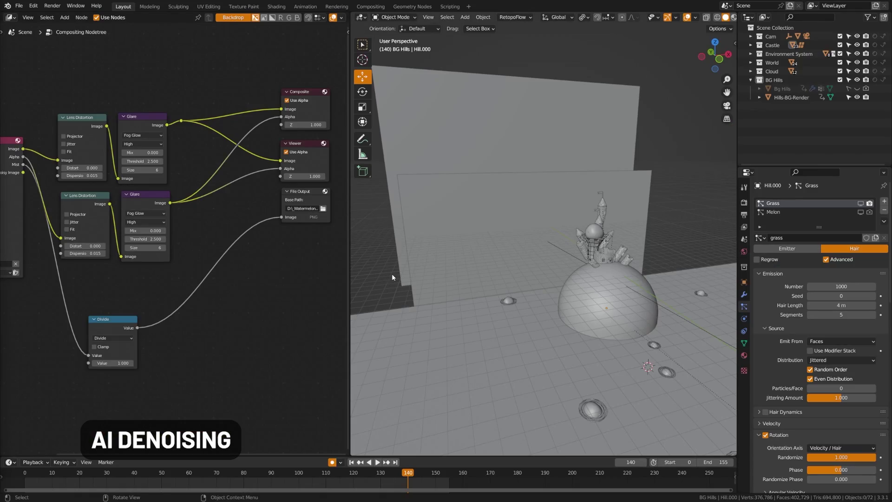
- Switch the viewport to Rendered shading and orbit around the hill
{"action": "middle_click_drag", "start_coordinate": [675, 246], "coordinate": [591, 325]}
{"action": "key", "text": "z"}
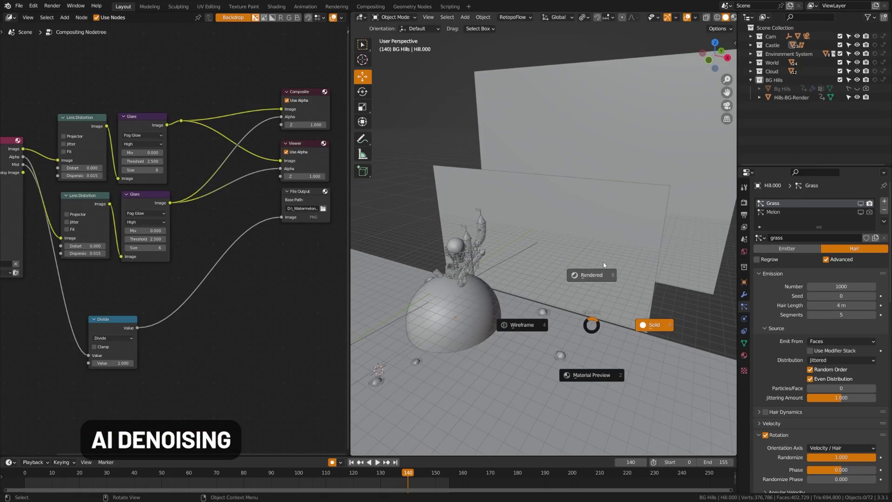
{"action": "left_click", "coordinate": [607, 275]}
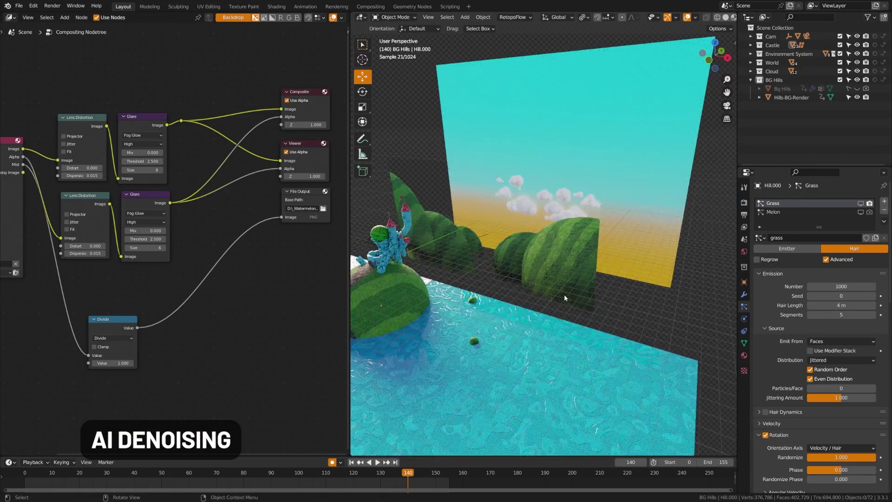
{"action": "middle_click_drag", "start_coordinate": [590, 324], "coordinate": [667, 267]}
- Hide Hills-BG-Render and show Bg Hills, then look closer at the watermelon hills
{"action": "left_click", "coordinate": [856, 97]}
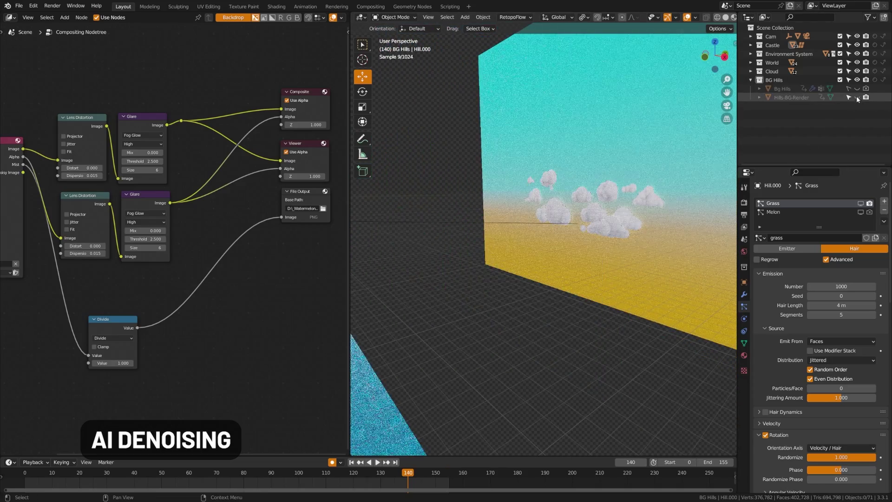
{"action": "left_click", "coordinate": [856, 88]}
{"action": "scroll", "coordinate": [587, 286], "scroll_direction": "down", "scroll_amount": 5}
{"action": "middle_click_drag", "start_coordinate": [579, 264], "coordinate": [548, 278]}
{"action": "scroll", "coordinate": [548, 278], "scroll_direction": "up", "scroll_amount": 3}
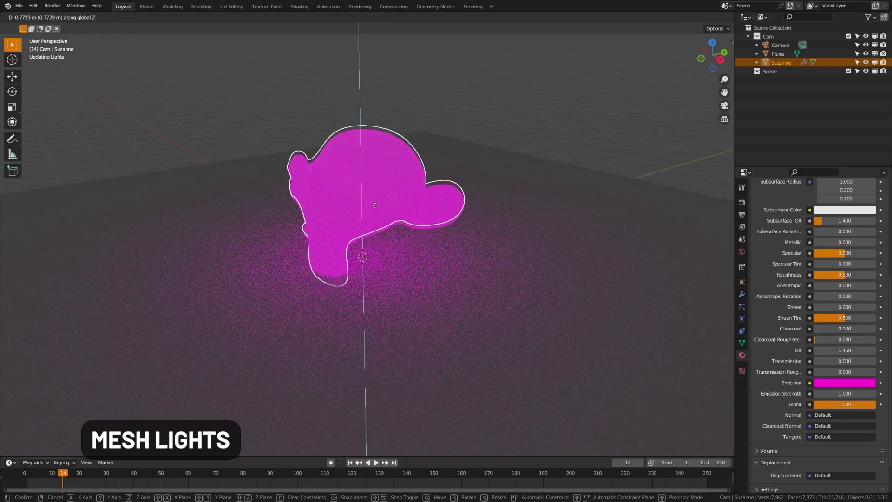
- Reposition and rotate Suzanne, then deselect it
{"action": "left_click", "coordinate": [412, 189]}
{"action": "key", "text": "r"}
{"action": "left_click", "coordinate": [461, 242]}
{"action": "left_click", "coordinate": [436, 289]}
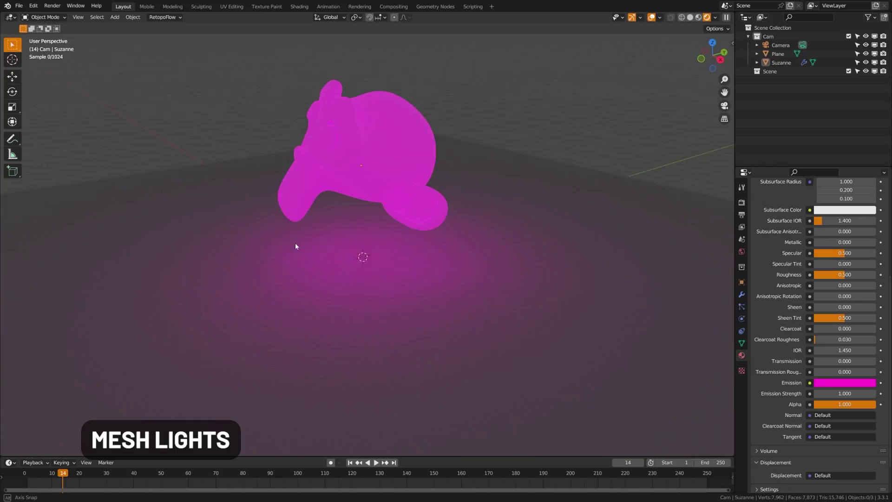
{"action": "middle_click_drag", "start_coordinate": [296, 247], "coordinate": [344, 247]}
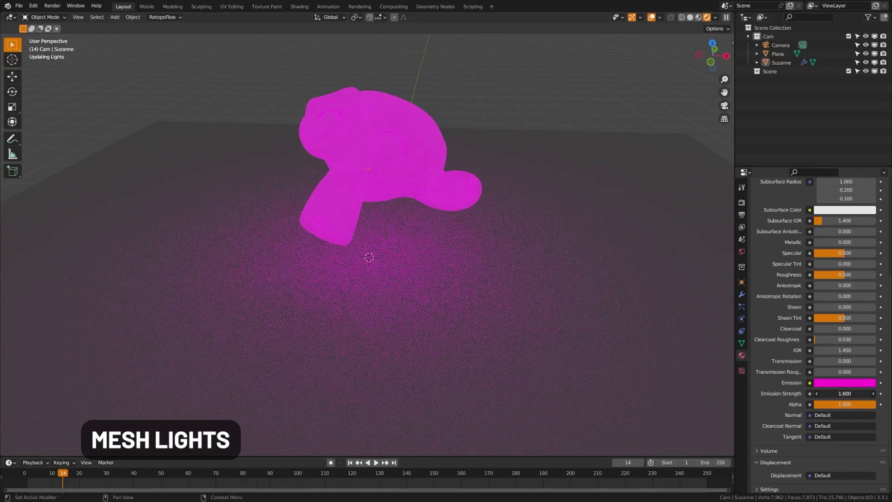
- Set Suzanne's emission strength to 5.5
{"action": "mouse_move", "coordinate": [845, 394]}
{"action": "left_mouse_down"}
{"action": "mouse_move", "coordinate": [878, 393]}
{"action": "mouse_move", "coordinate": [849, 393]}
{"action": "left_mouse_up"}
{"action": "middle_click_drag", "start_coordinate": [427, 276], "coordinate": [391, 283]}
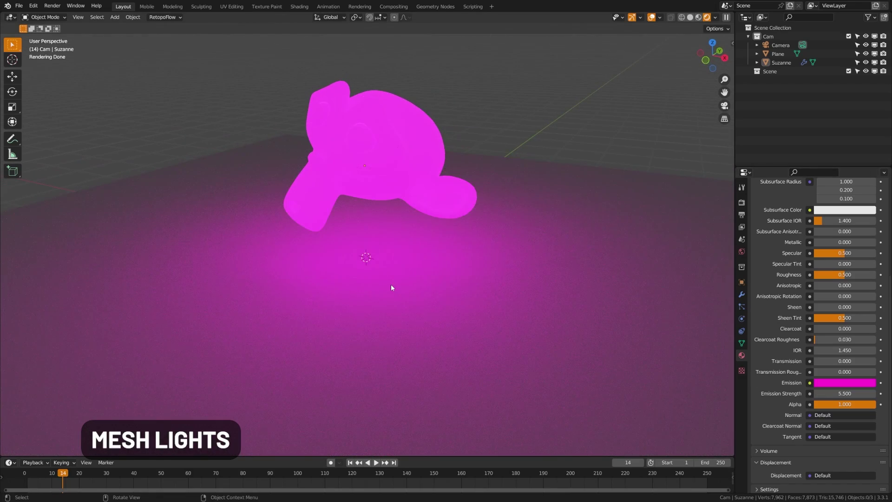
{"action": "scroll", "coordinate": [391, 285], "scroll_direction": "down", "scroll_amount": 1}
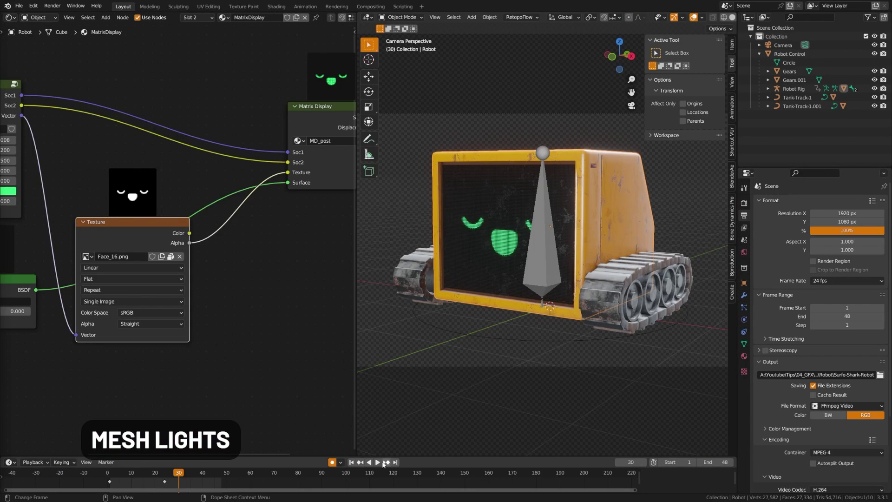
- Play the robot's animation and orbit to view the robot from the side
{"action": "left_click", "coordinate": [377, 462]}
{"action": "key", "text": "KP_0"}
{"action": "scroll", "coordinate": [491, 291], "scroll_direction": "up", "scroll_amount": 3}
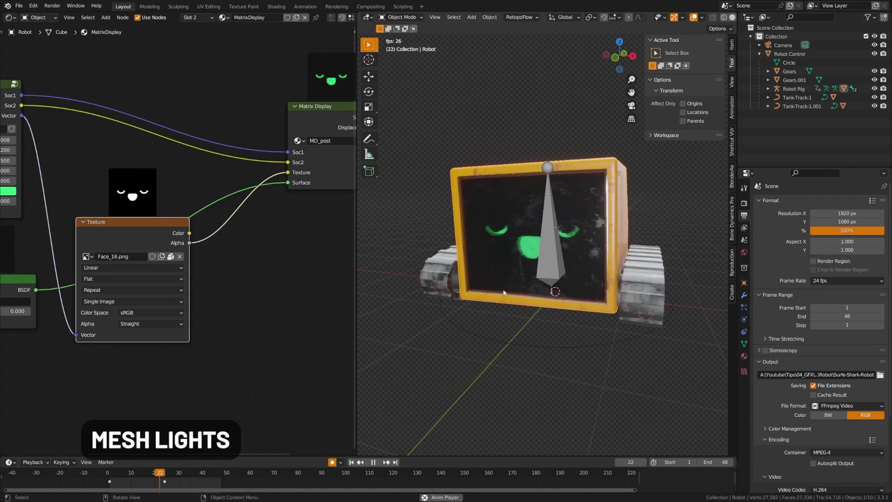
{"action": "middle_click_drag", "start_coordinate": [453, 299], "coordinate": [481, 289]}
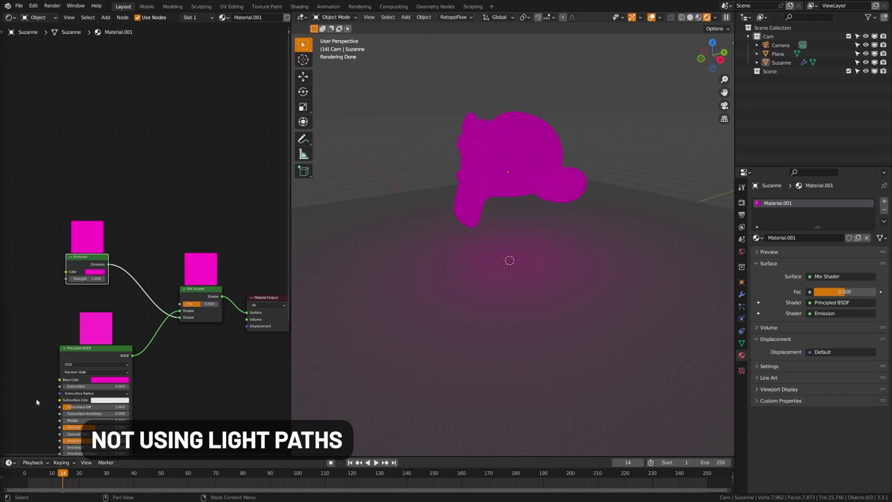
- Add a Light Path node and feed its Is Camera Ray output into the Mix Shader Fac
{"action": "scroll", "coordinate": [132, 359], "scroll_direction": "up", "scroll_amount": 3}
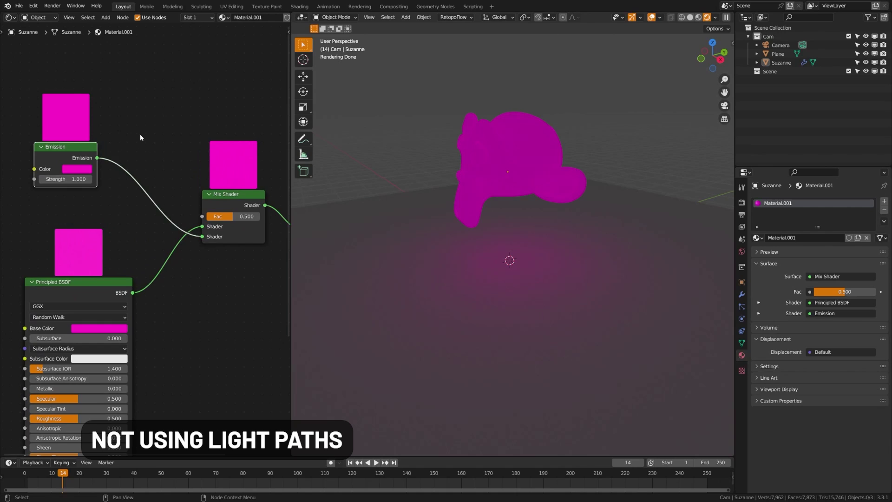
{"action": "key", "text": "shift+a"}
{"action": "key", "text": "i"}
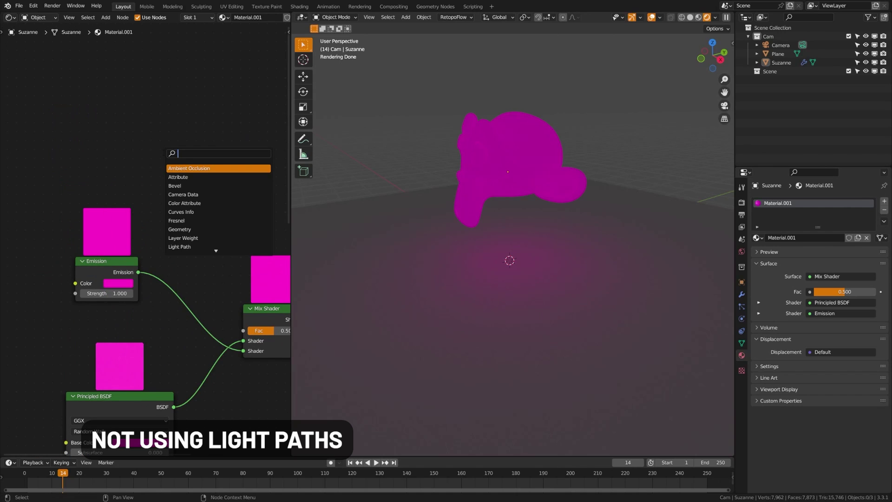
{"action": "type", "text": "light"}
{"action": "key", "text": "Return"}
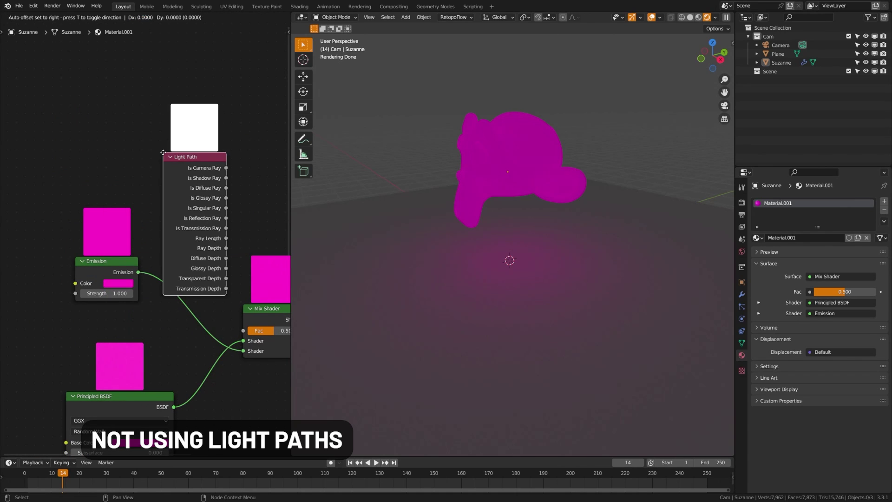
{"action": "left_click", "coordinate": [77, 80]}
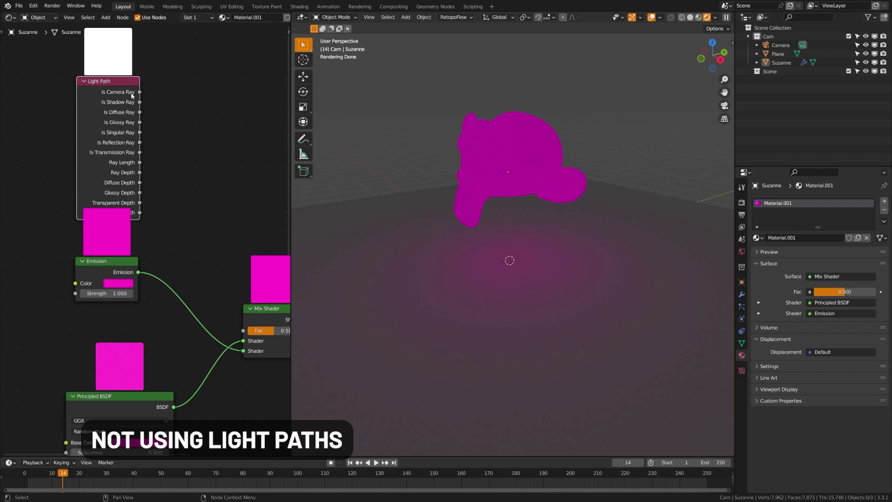
{"action": "left_click_drag", "start_coordinate": [237, 296], "coordinate": [243, 330]}
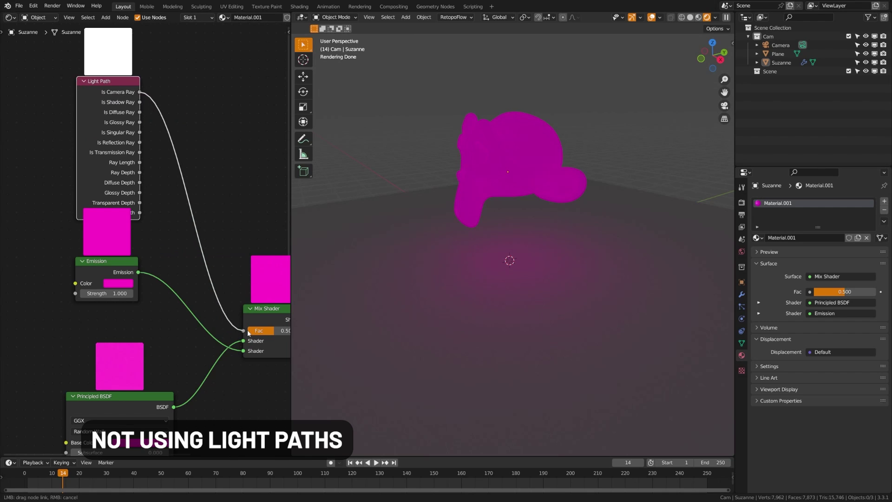
{"action": "middle_click_drag", "start_coordinate": [247, 376], "coordinate": [184, 356]}
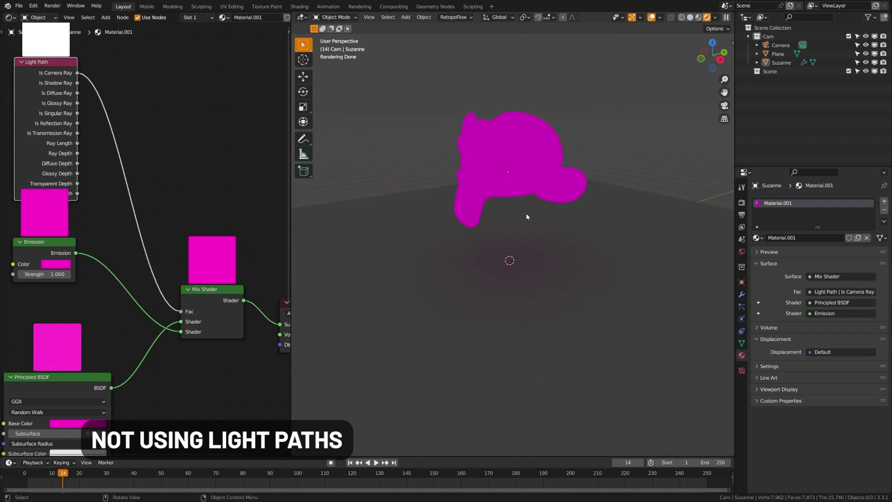
{"action": "key", "text": "shift+a"}
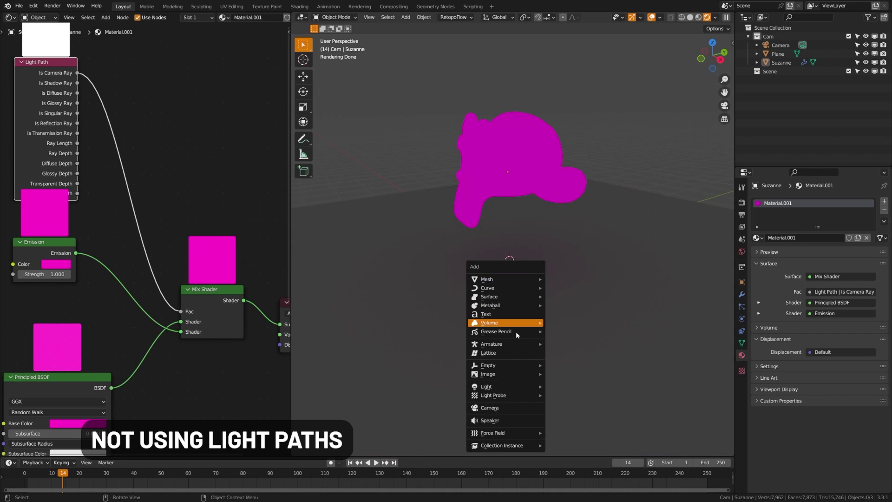
- Add a point light and move it vertically toward Suzanne
{"action": "mouse_move", "coordinate": [515, 388]}
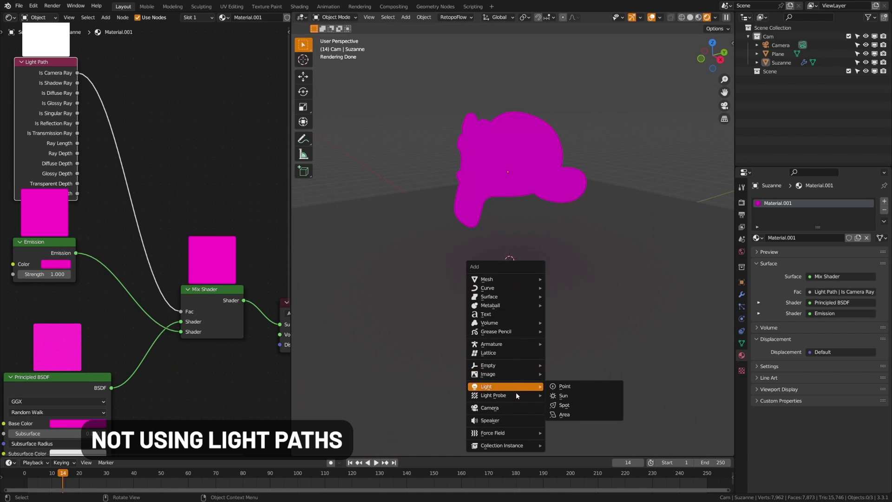
{"action": "left_click", "coordinate": [562, 387]}
{"action": "key", "text": "g"}
{"action": "key", "text": "z"}
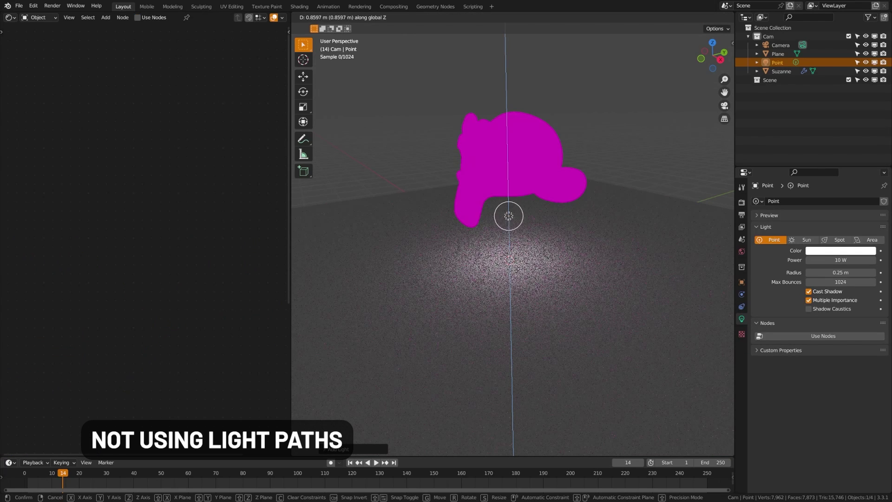
{"action": "left_click", "coordinate": [544, 271]}
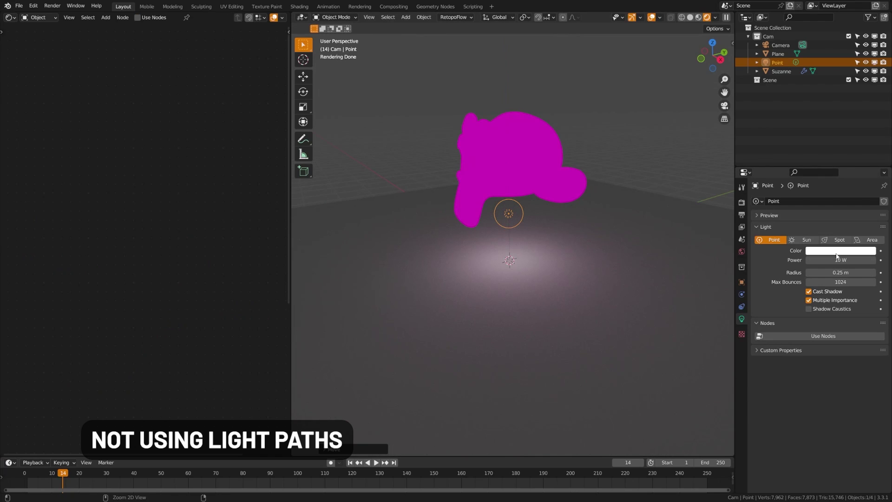
- Make the point light magenta and lower it just beneath Suzanne
{"action": "key", "text": "ctrl+v"}
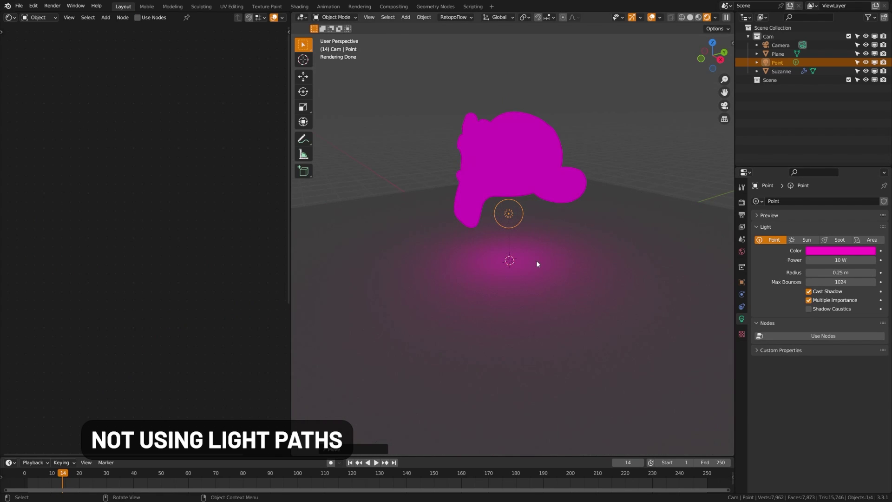
{"action": "key", "text": "g"}
{"action": "key", "text": "z"}
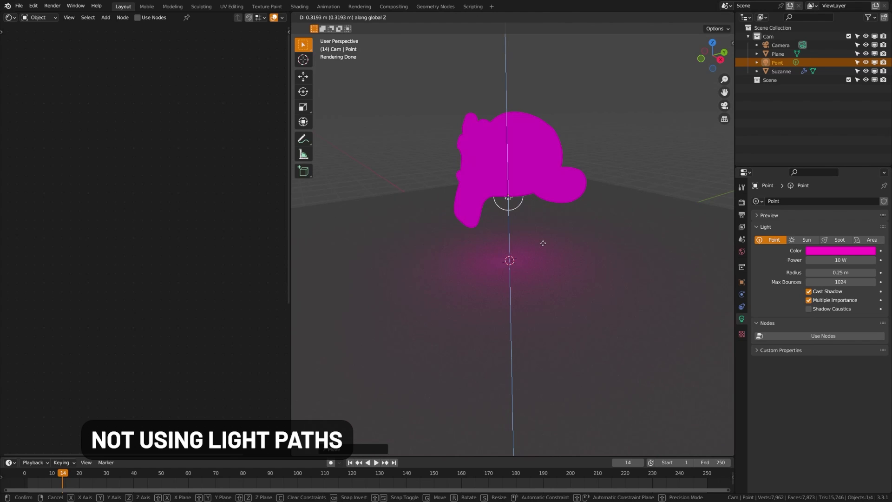
{"action": "left_click", "coordinate": [542, 243]}
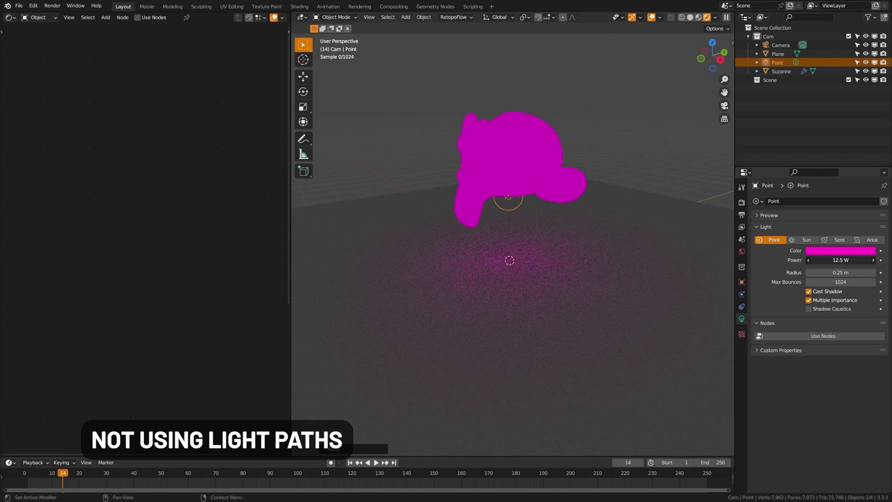
{"action": "middle_click_drag", "start_coordinate": [596, 286], "coordinate": [504, 269]}
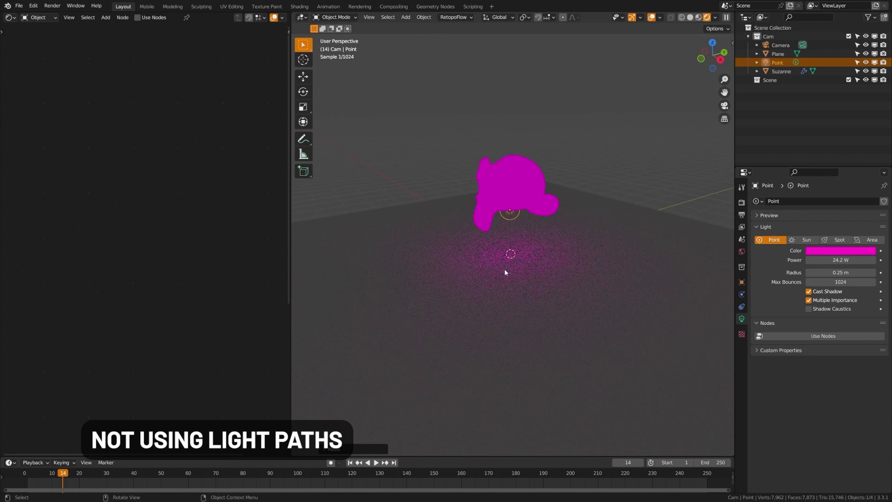
{"action": "middle_click_drag", "start_coordinate": [468, 292], "coordinate": [534, 314]}
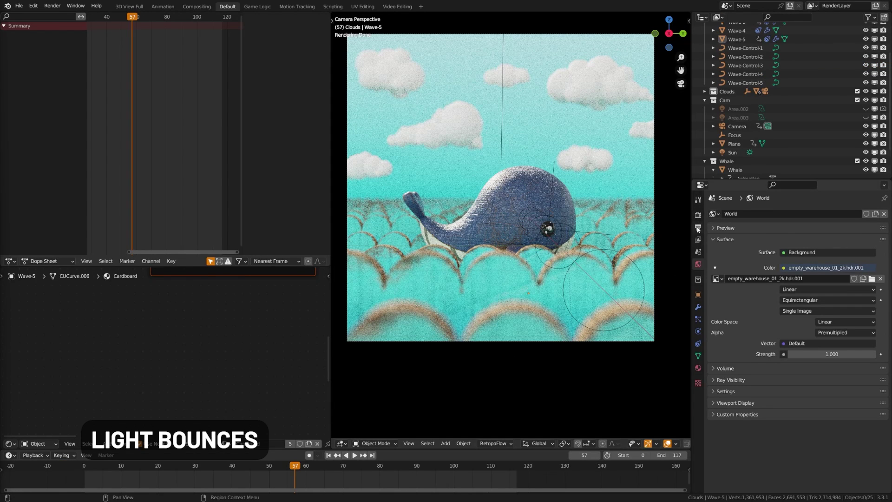
- Apply the Limited Global Illumination light-path preset in Render Properties
{"action": "left_click", "coordinate": [698, 228]}
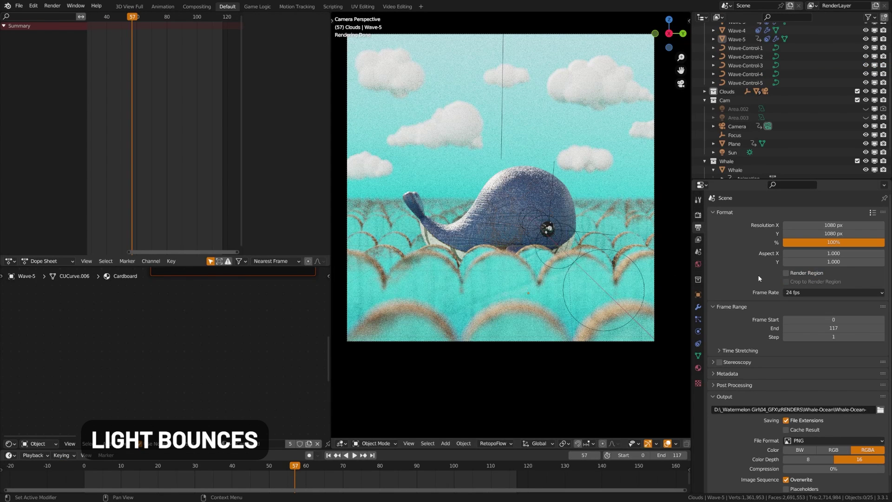
{"action": "scroll", "coordinate": [743, 372], "scroll_direction": "down", "scroll_amount": 1}
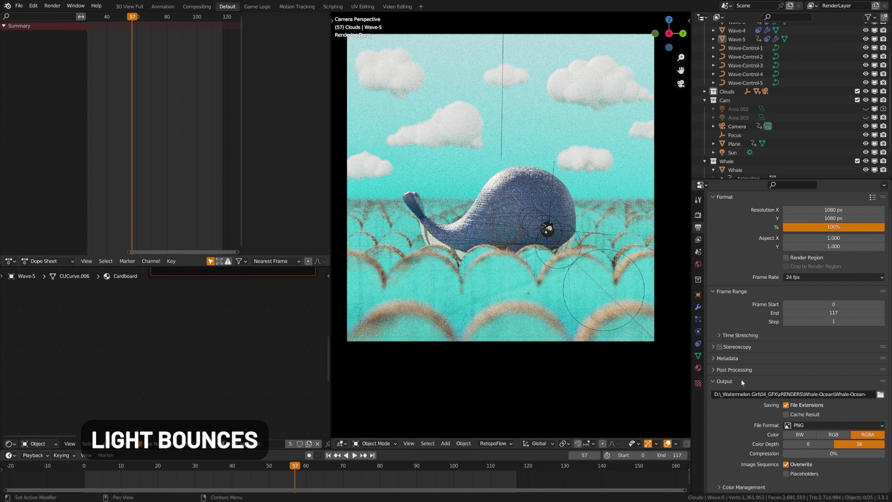
{"action": "left_click", "coordinate": [700, 217]}
{"action": "scroll", "coordinate": [780, 360], "scroll_direction": "down", "scroll_amount": 5}
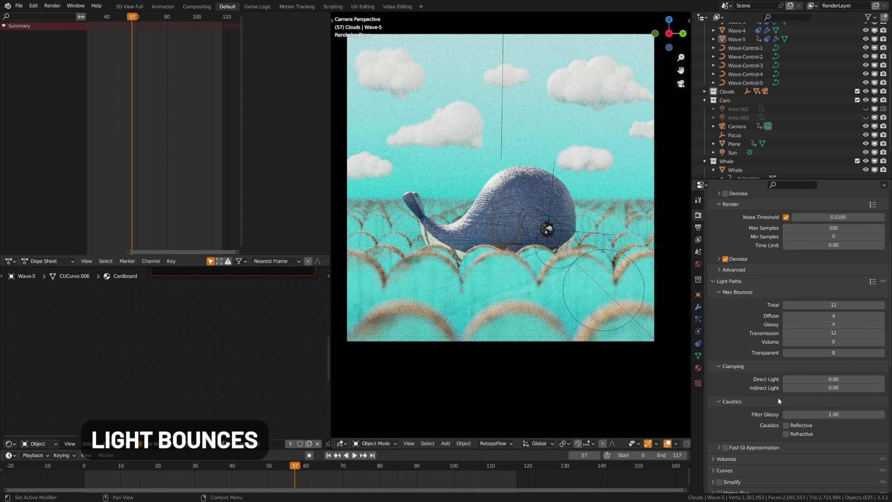
{"action": "left_click", "coordinate": [872, 282]}
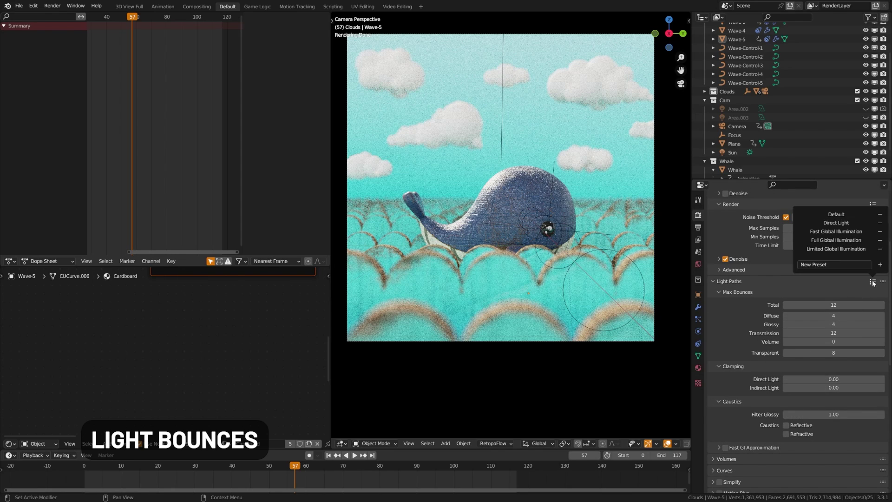
{"action": "left_click", "coordinate": [854, 249]}
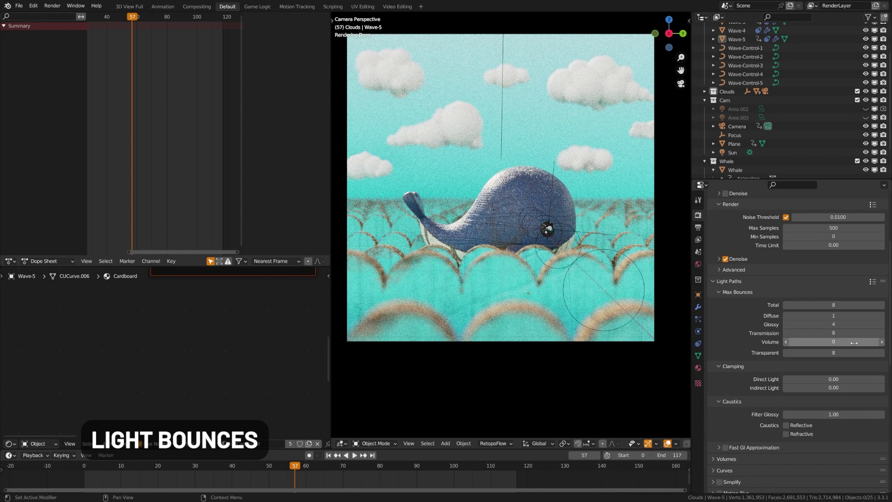
- Render frame 57 of the whale scene with F12
{"action": "key", "text": "F12"}
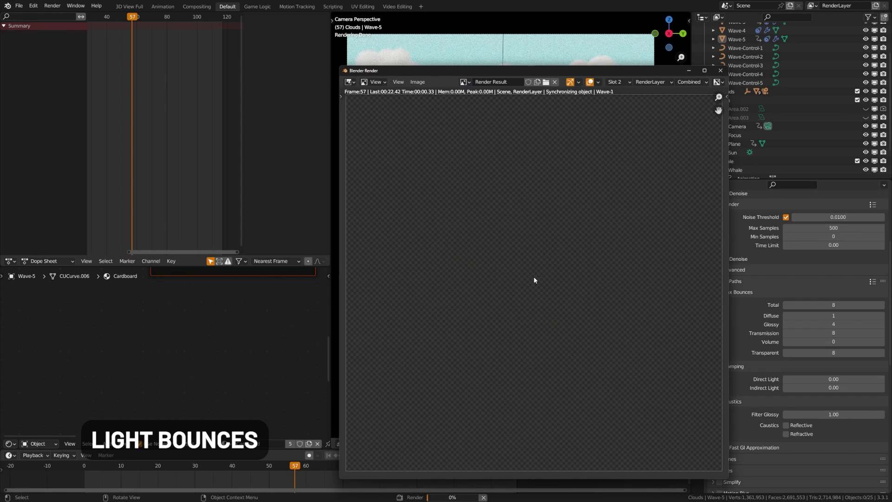
{"action": "left_click_drag", "start_coordinate": [568, 73], "coordinate": [472, 48]}
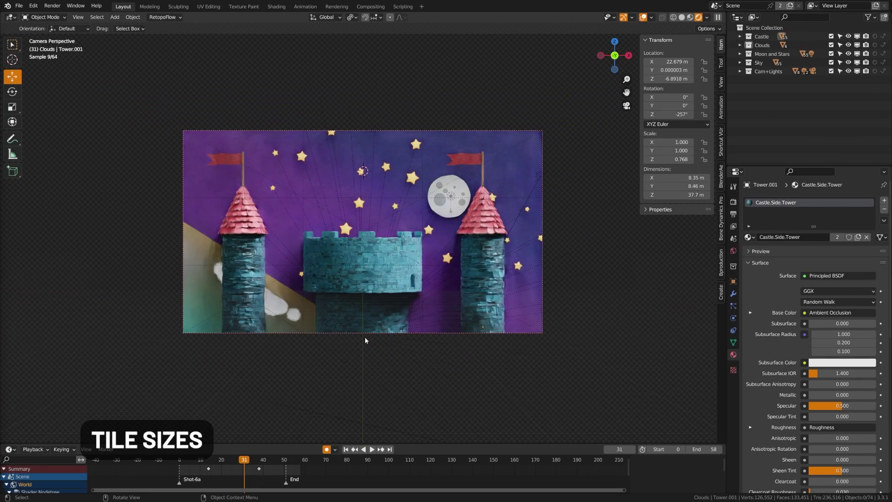
{"action": "mouse_move", "coordinate": [364, 336]}
{"action": "middle_mouse_down"}
{"action": "mouse_move", "coordinate": [398, 323]}
{"action": "mouse_move", "coordinate": [414, 369]}
{"action": "mouse_move", "coordinate": [405, 375]}
{"action": "mouse_move", "coordinate": [359, 356]}
{"action": "mouse_move", "coordinate": [360, 339]}
{"action": "middle_mouse_up"}
- From camera view, render castle frame 31 using a 2048 tile size
{"action": "scroll", "coordinate": [360, 339], "scroll_direction": "up", "scroll_amount": 4}
{"action": "key", "text": "KP_0"}
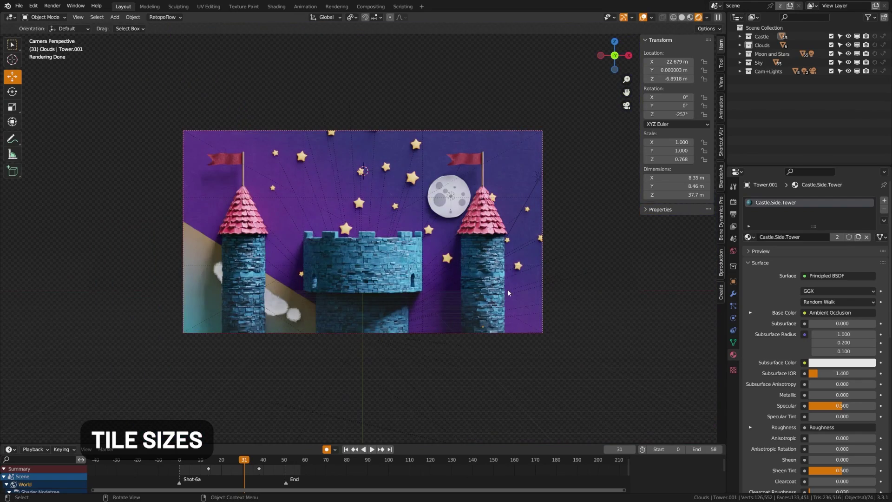
{"action": "left_click", "coordinate": [734, 202]}
{"action": "left_click", "coordinate": [774, 339]}
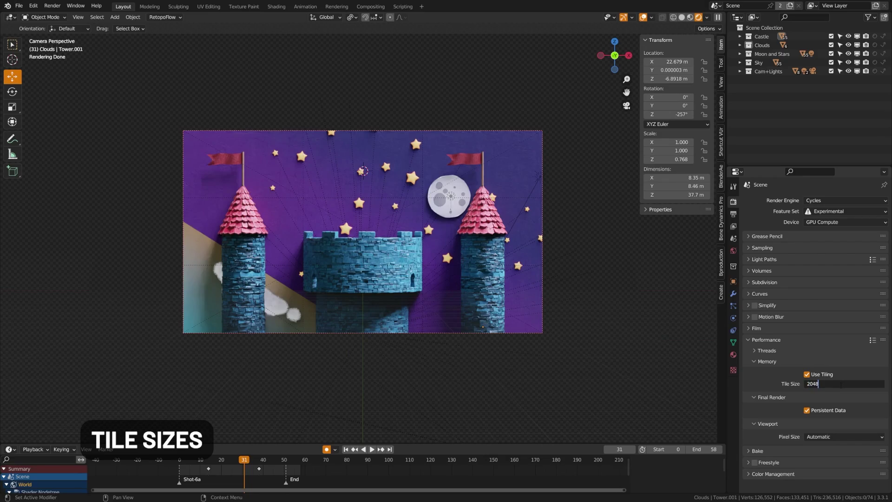
{"action": "key", "text": "F12"}
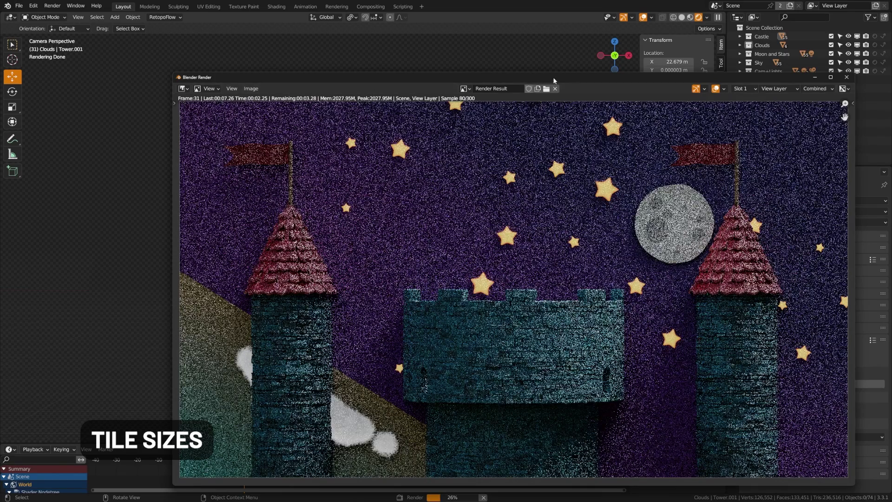
{"action": "left_click_drag", "start_coordinate": [554, 80], "coordinate": [476, 34]}
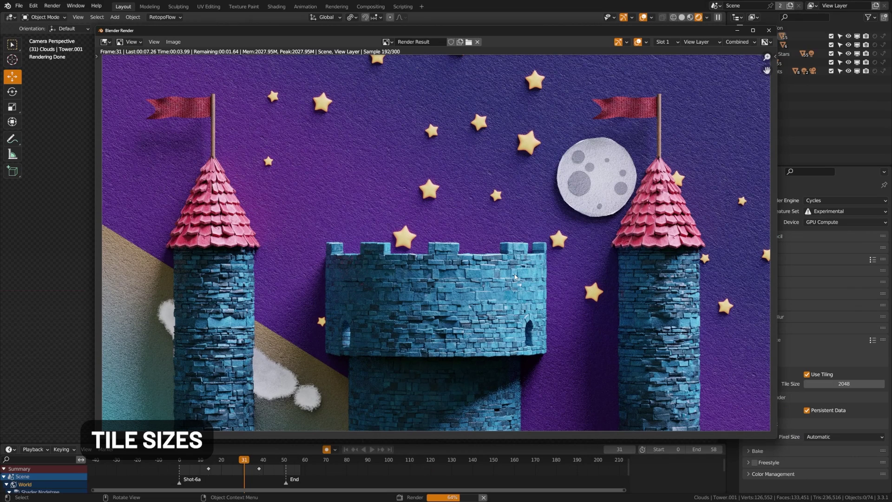